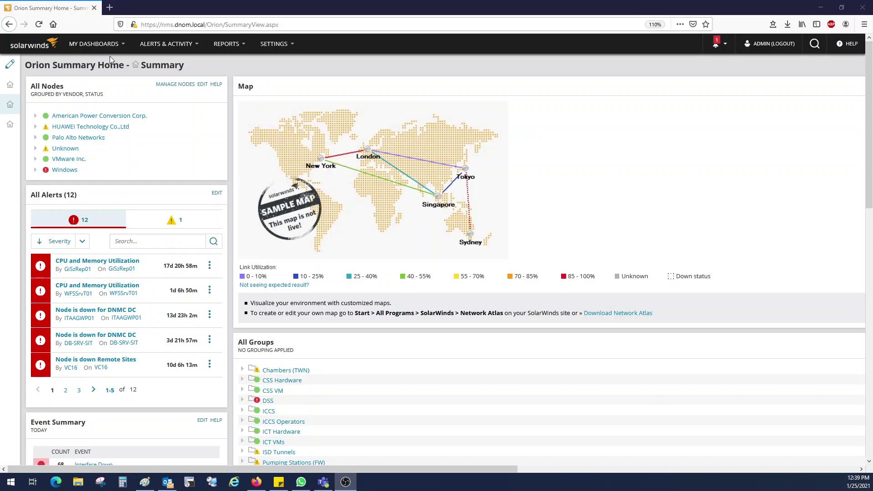
- From the Summary dashboard, open Server-SW under HUAWEI Technology > Up in All Nodes
left_click(114, 49)
mouse_move(116, 45)
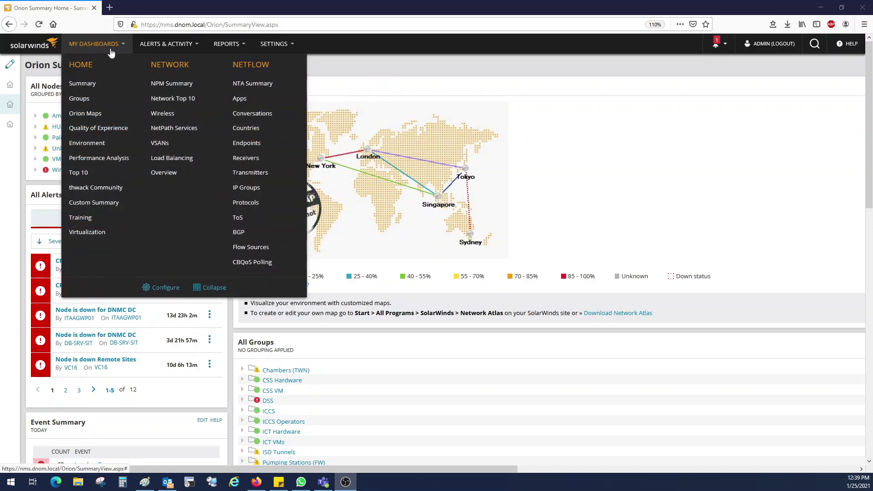
left_click(82, 84)
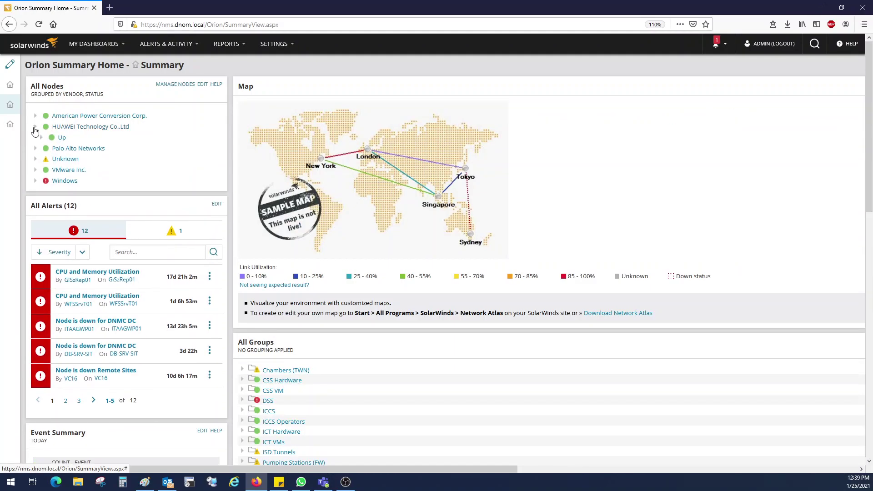
left_click(35, 127)
left_click(41, 137)
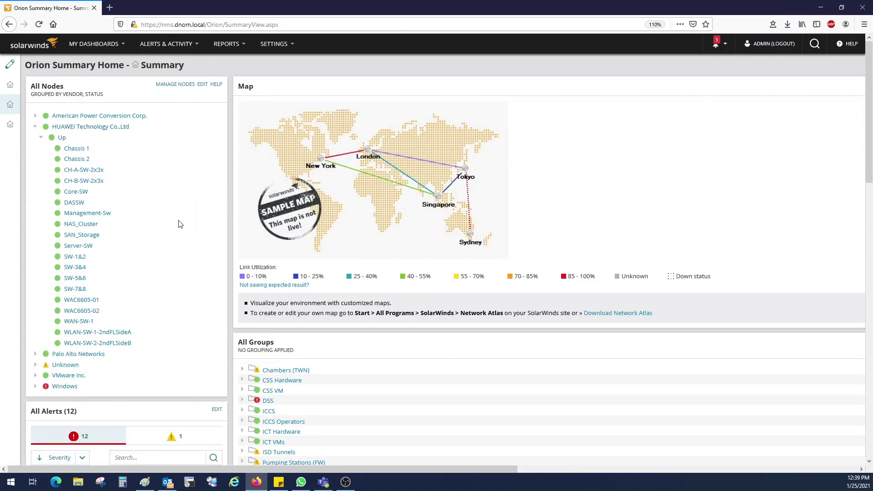
left_click(76, 250)
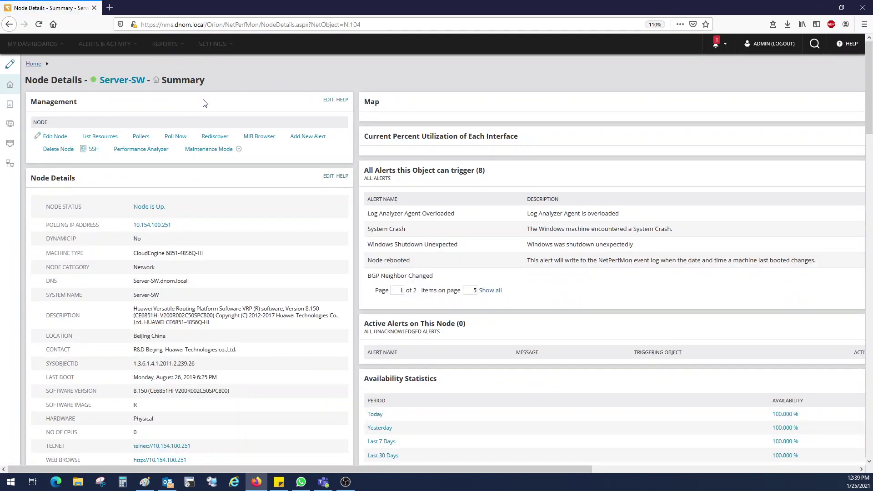
- Start a PerfStack analysis for Server-SW, delete both default charts, and load interface 10GE1/0/1 metrics
left_click(133, 152)
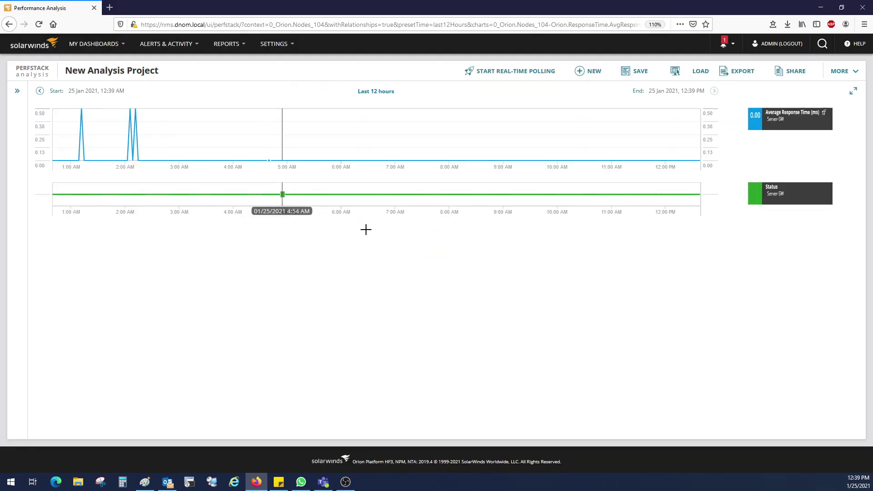
left_click(851, 123)
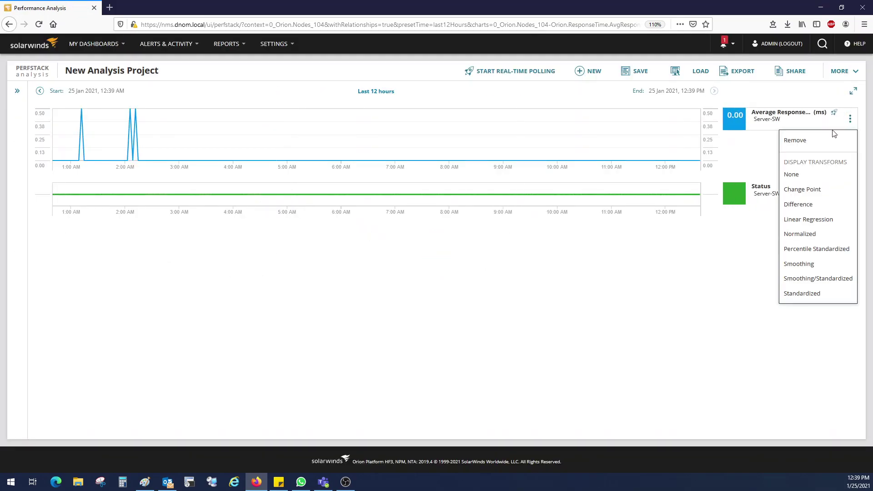
left_click(818, 140)
left_click(849, 120)
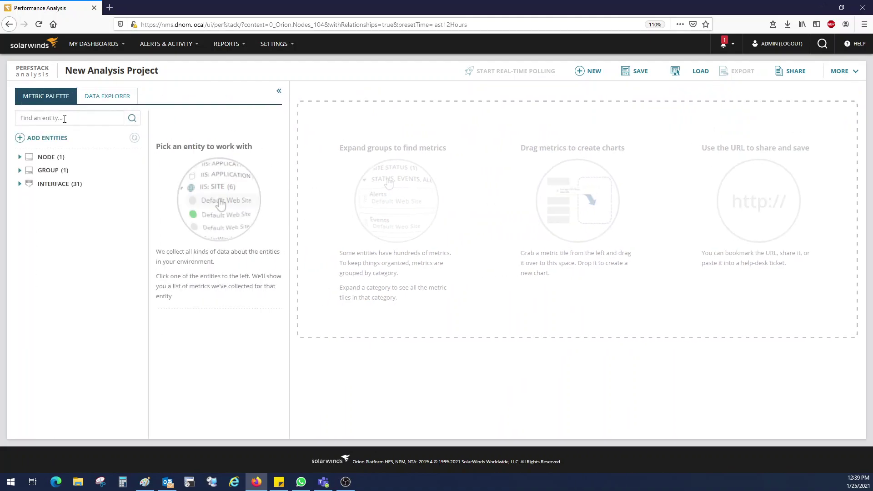
left_click(20, 184)
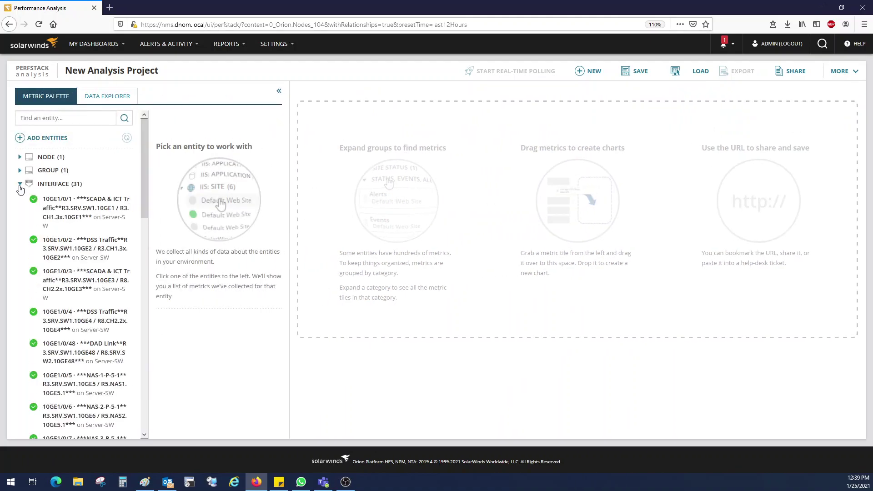
left_click(69, 212)
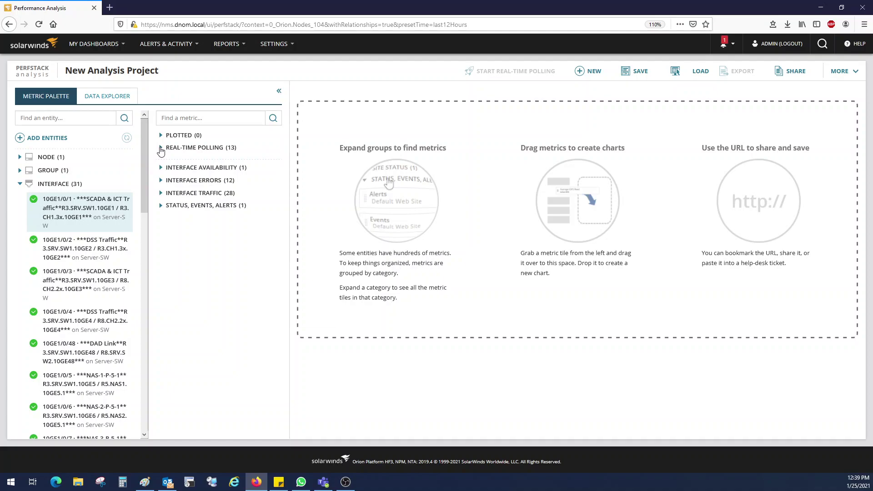
- Plot Peak Receive bps and Peak Transmit bps for 10GE1/0/1 together on one chart
left_click(186, 150)
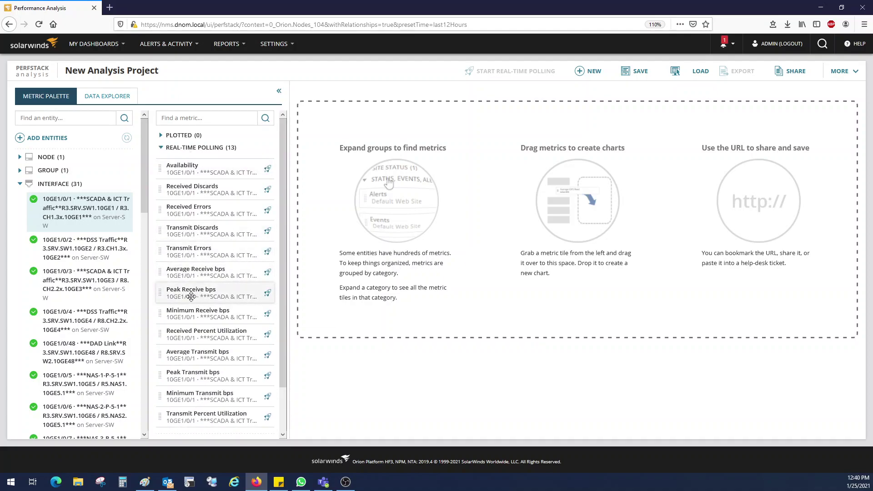
left_click_drag(181, 297, 382, 206)
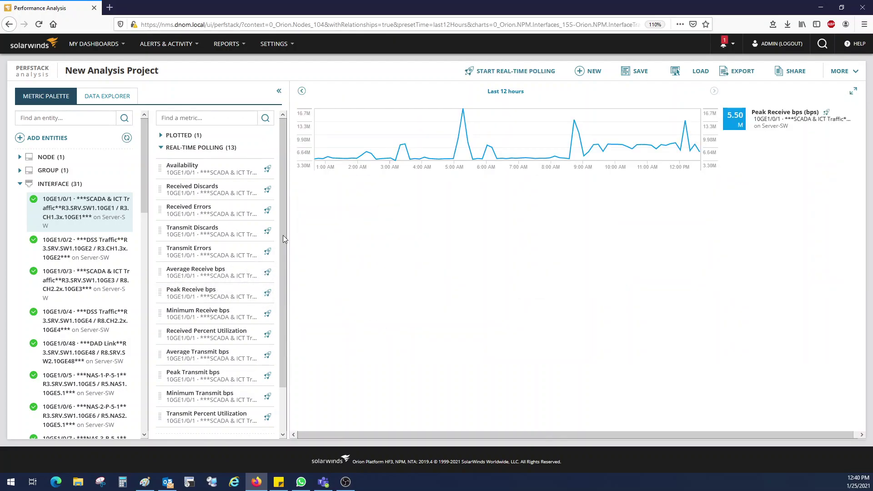
left_click_drag(182, 376, 381, 228)
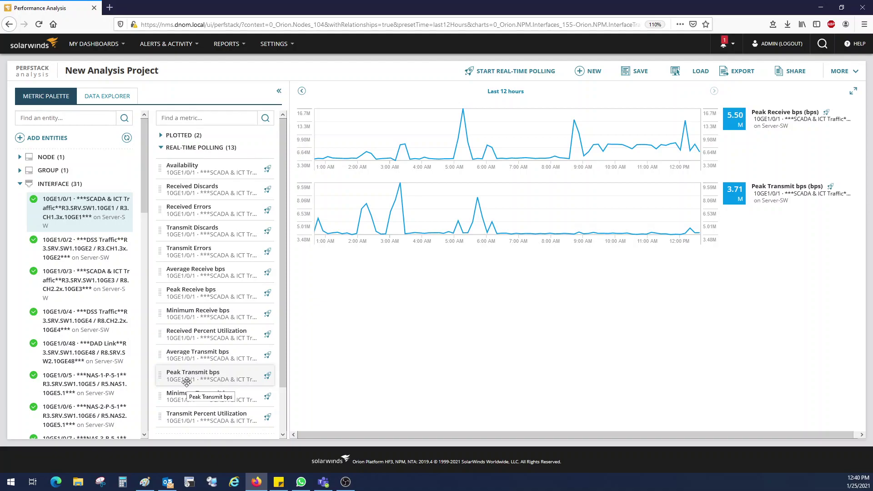
left_click_drag(181, 385, 404, 170)
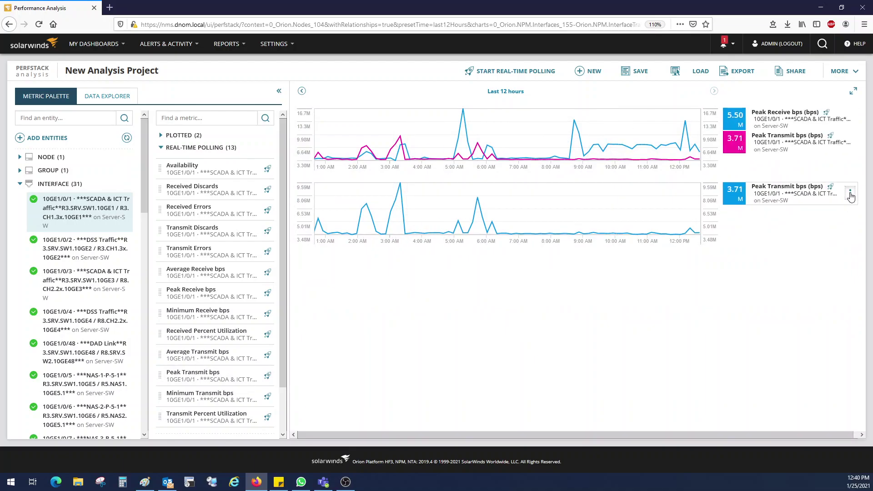
left_click(850, 195)
left_click(825, 214)
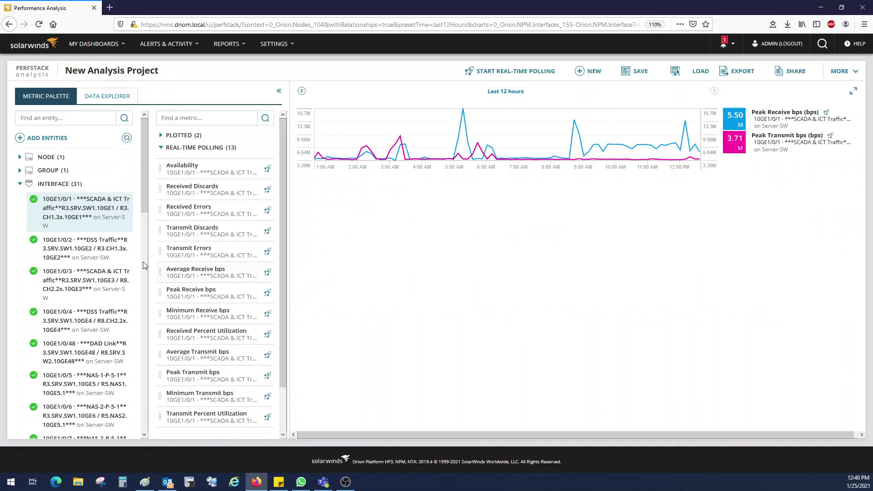
- Add a trial Availability chart above the traffic chart, then remove it
mouse_move(77, 257)
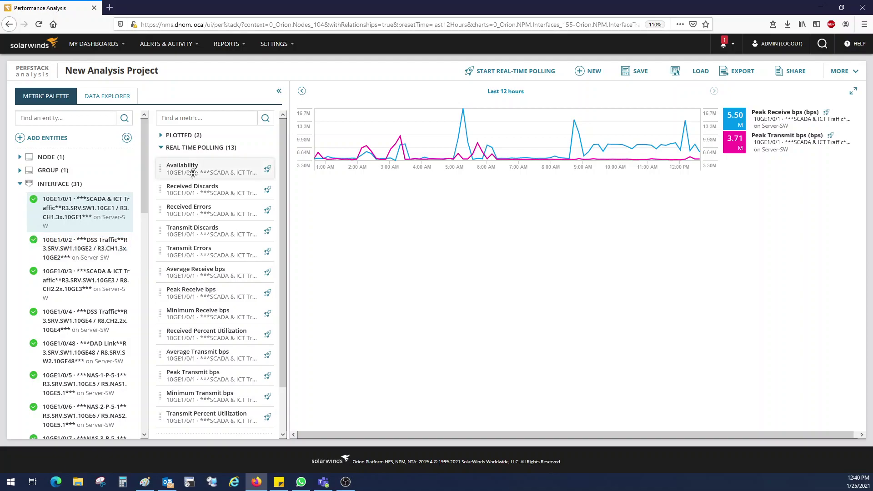
left_click_drag(175, 173, 353, 122)
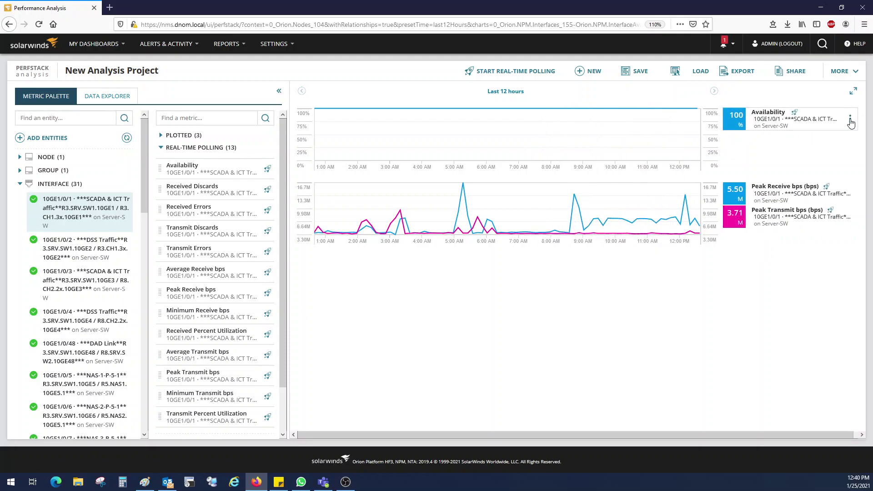
left_click(851, 120)
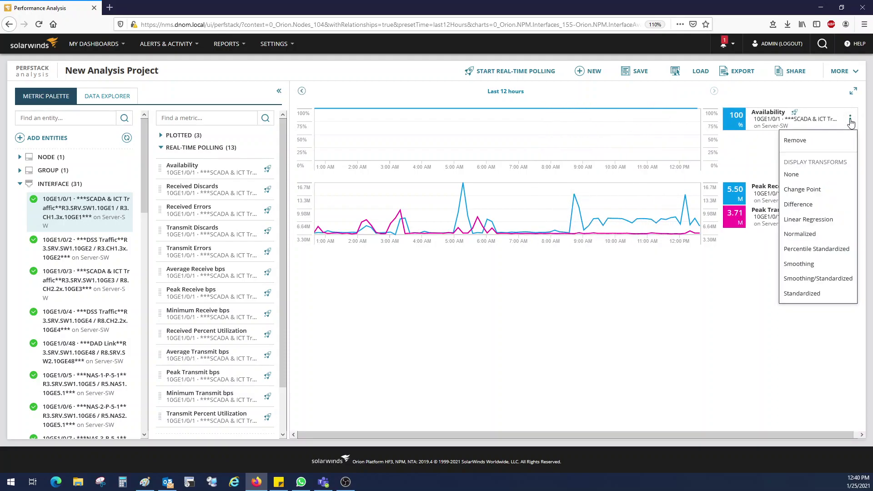
left_click(808, 143)
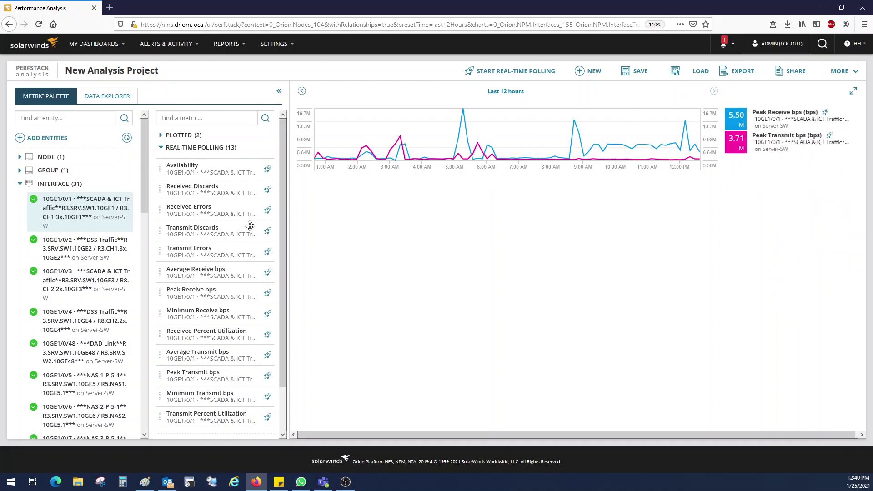
- Add a combined Peak Receive and Peak Transmit bps chart for each of interfaces 10GE1/0/2 and 10GE1/0/3
left_click(54, 258)
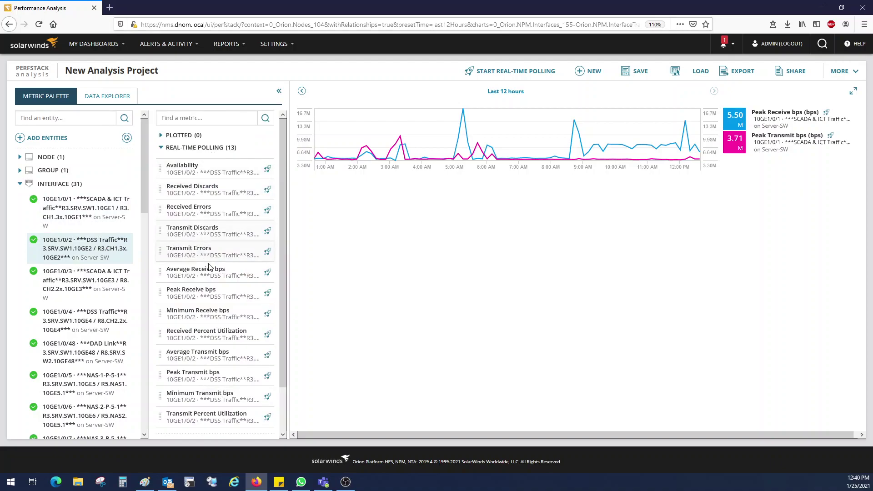
left_click_drag(193, 296, 353, 220)
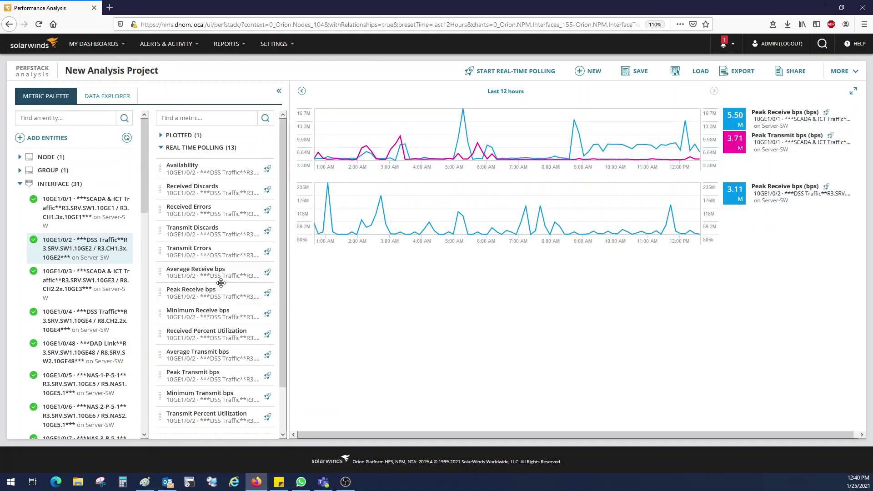
left_click_drag(192, 376, 364, 276)
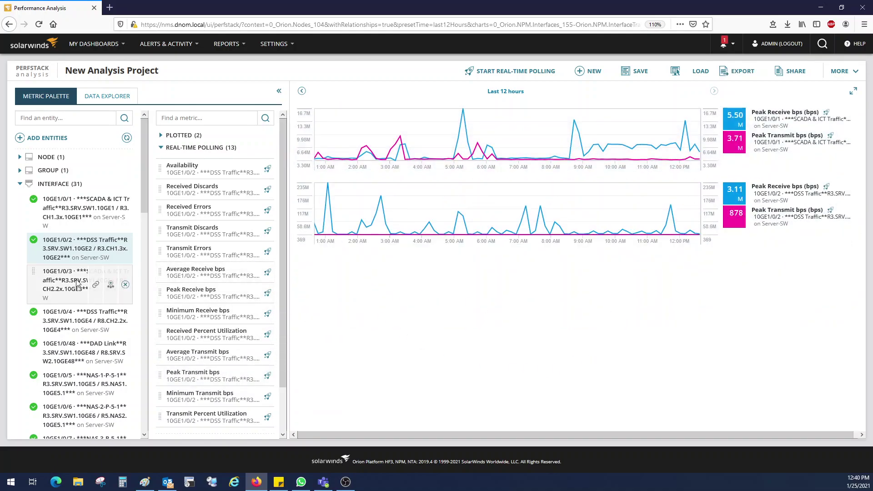
left_click(94, 282)
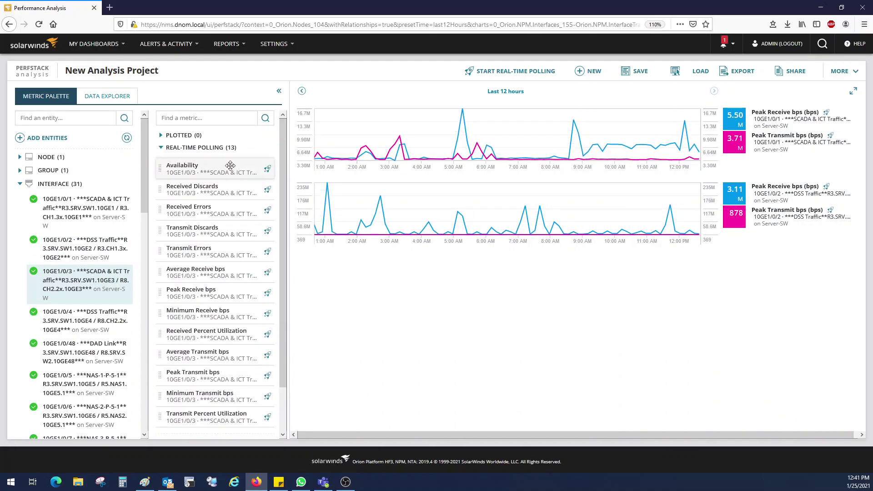
left_click_drag(192, 299, 395, 333)
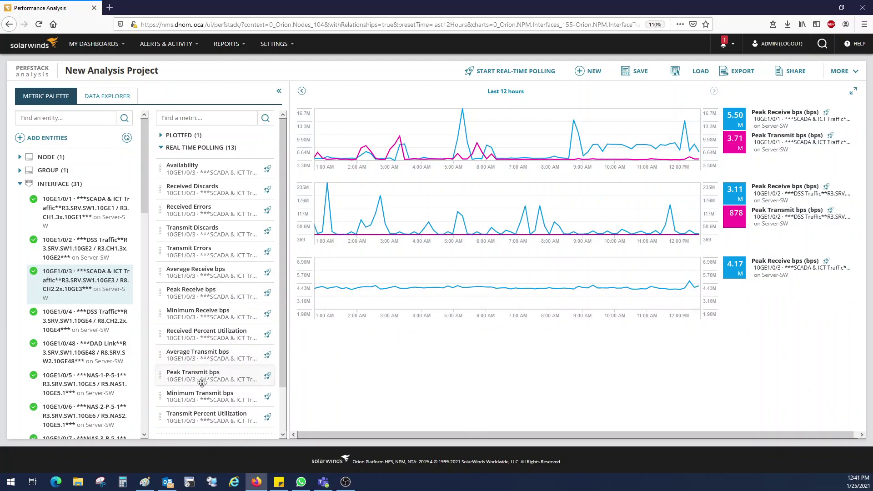
left_click_drag(190, 378, 394, 374)
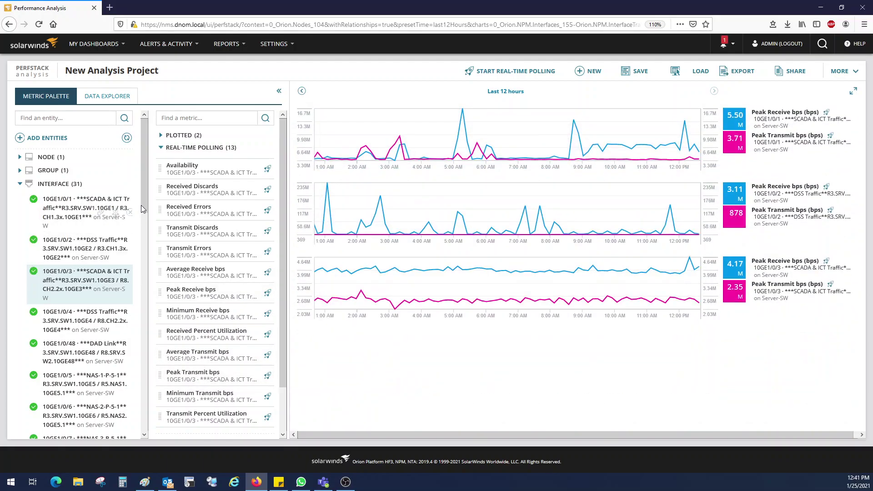
mouse_move(143, 209)
left_mouse_down()
mouse_move(139, 316)
mouse_move(145, 214)
left_mouse_up()
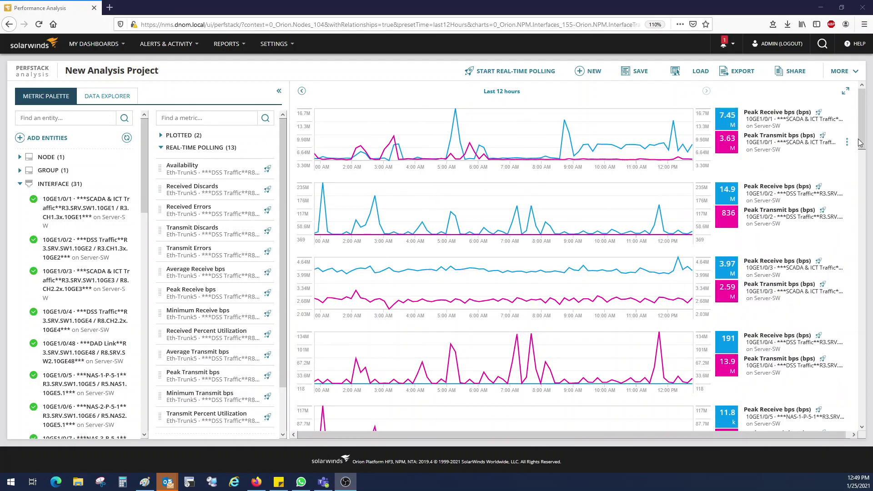
- Switch all PerfStack charts to the Last 30 days time range
left_click_drag(866, 135, 863, 416)
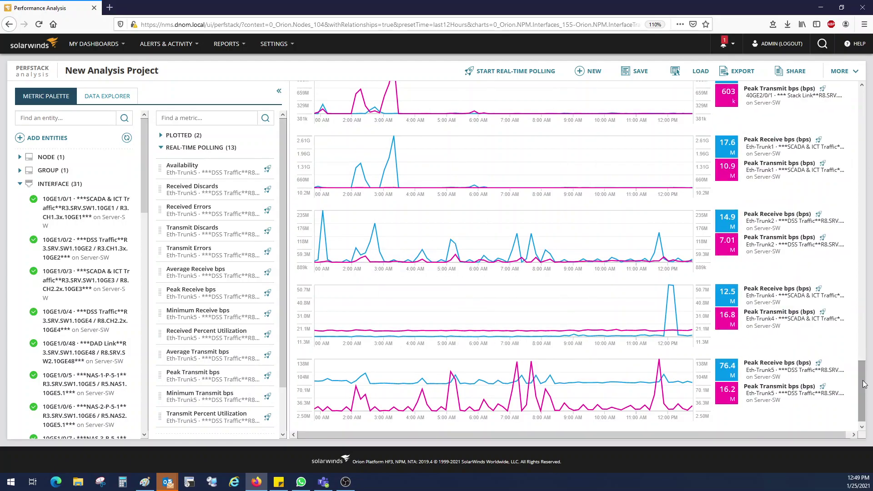
scroll(860, 329, "up", 3)
scroll(859, 329, "up", 15)
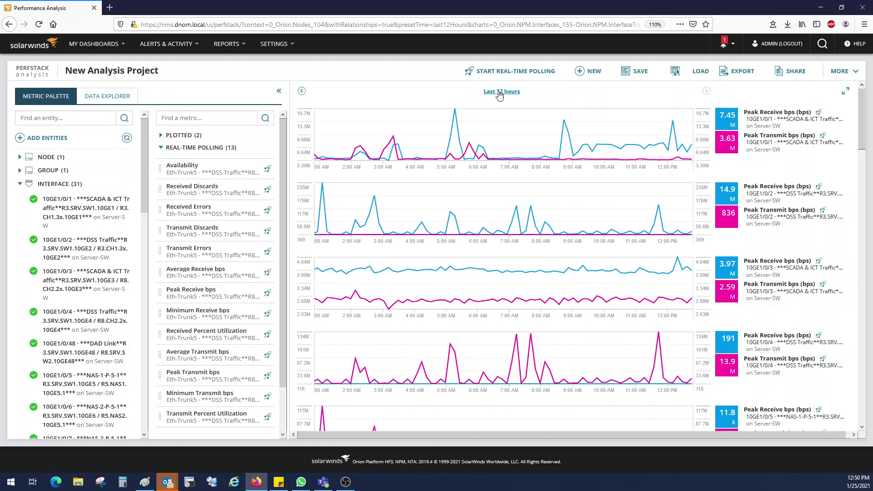
left_click(499, 92)
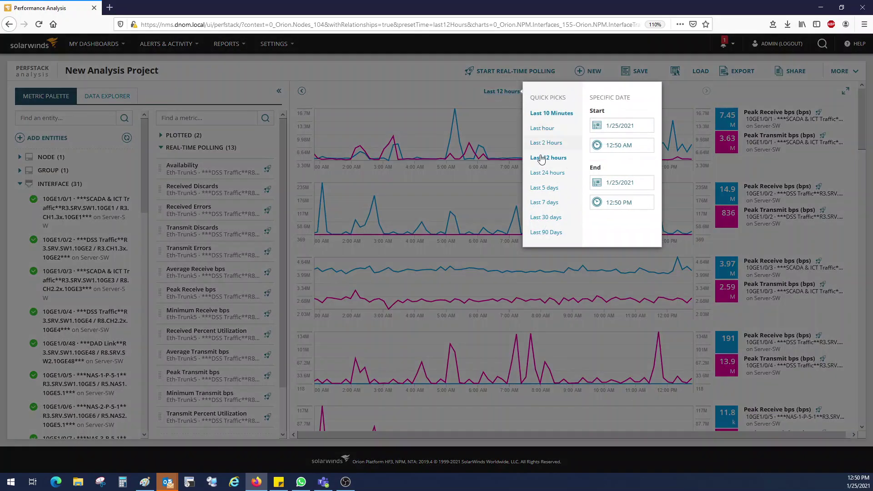
left_click(546, 219)
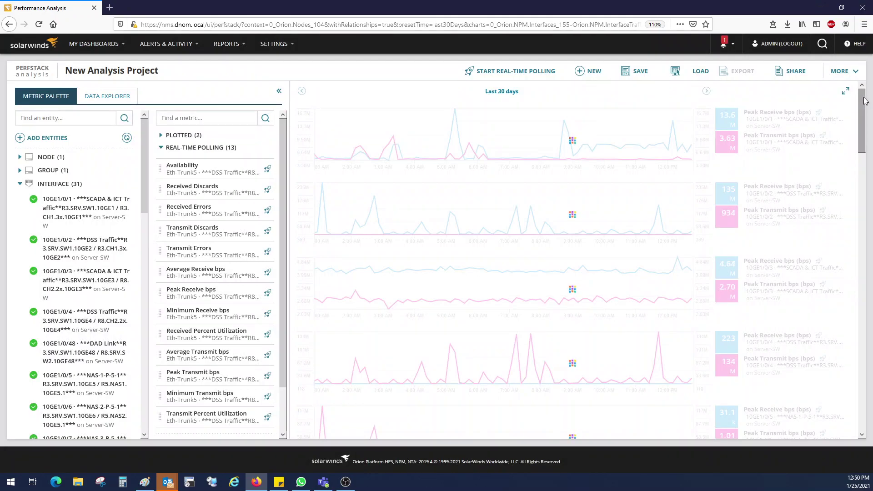
mouse_move(866, 100)
left_mouse_down()
mouse_move(856, 291)
mouse_move(864, 382)
mouse_move(864, 95)
left_mouse_up()
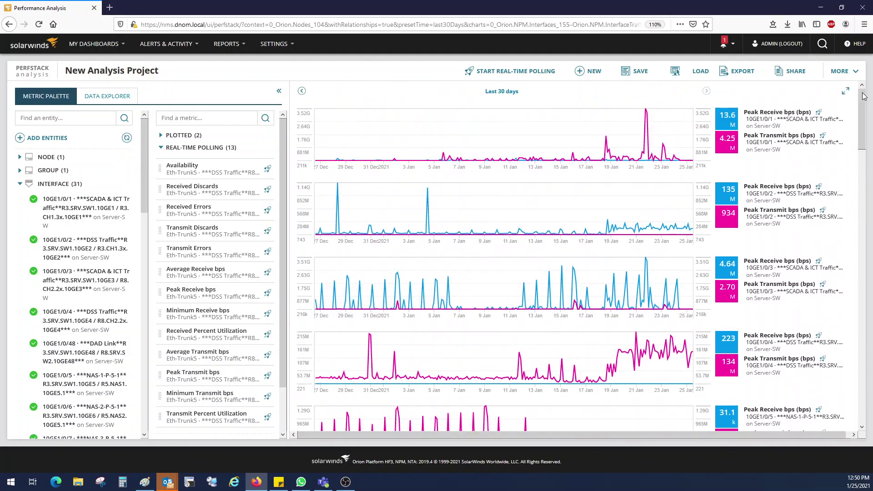
- Save the project as 'Server Switch Interface Utilization' and review the reloaded charts
left_click(640, 73)
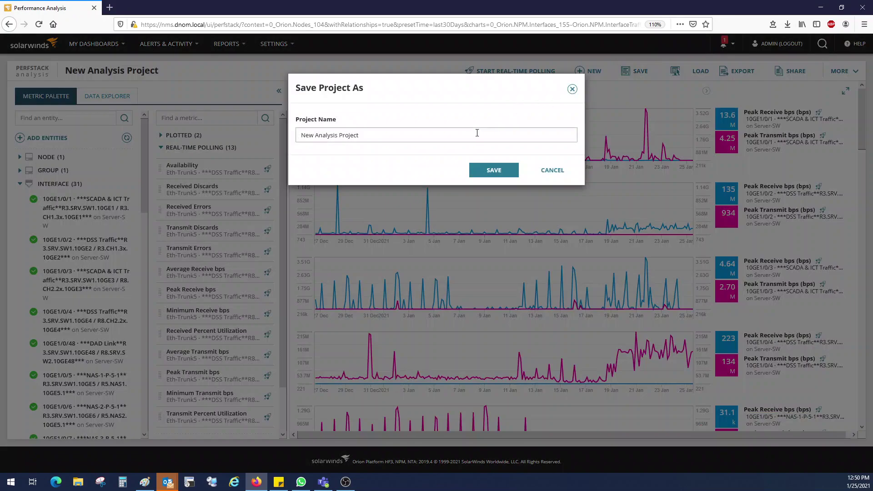
left_click_drag(474, 135, 286, 139)
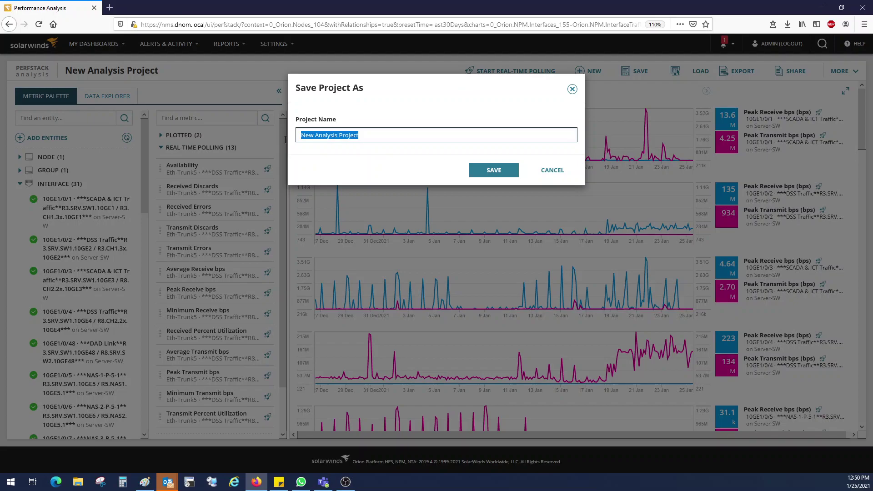
type("Ser")
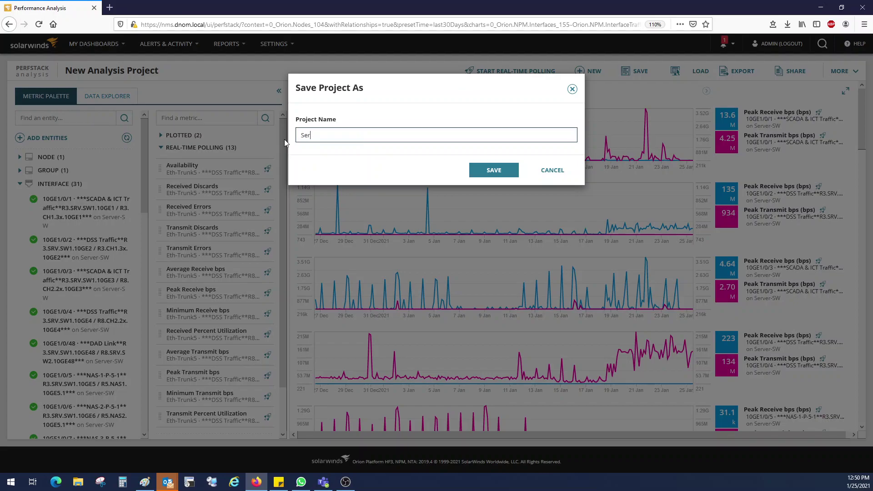
type("ver Switch Interface Utilization")
left_click(494, 171)
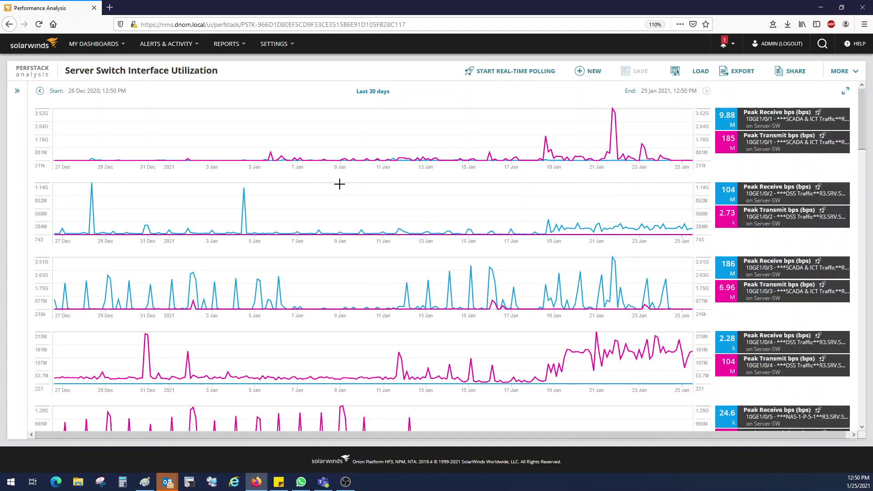
scroll(340, 184, "down", 15)
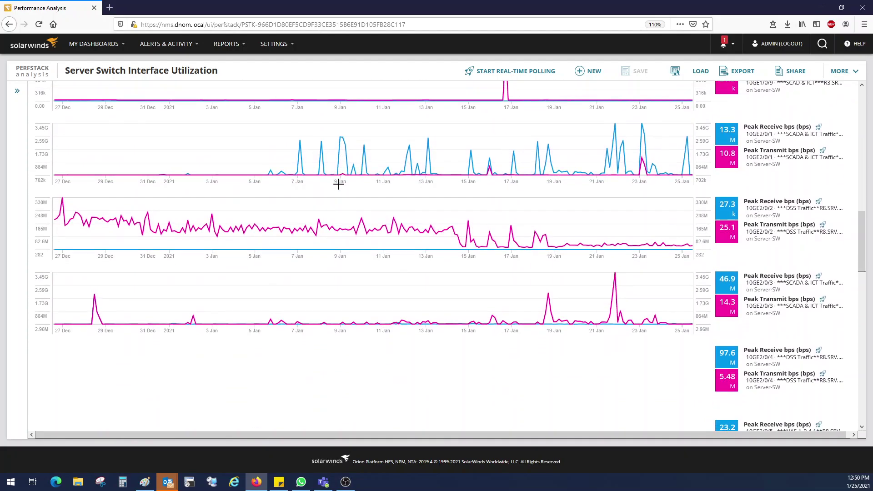
scroll(339, 184, "up", 8)
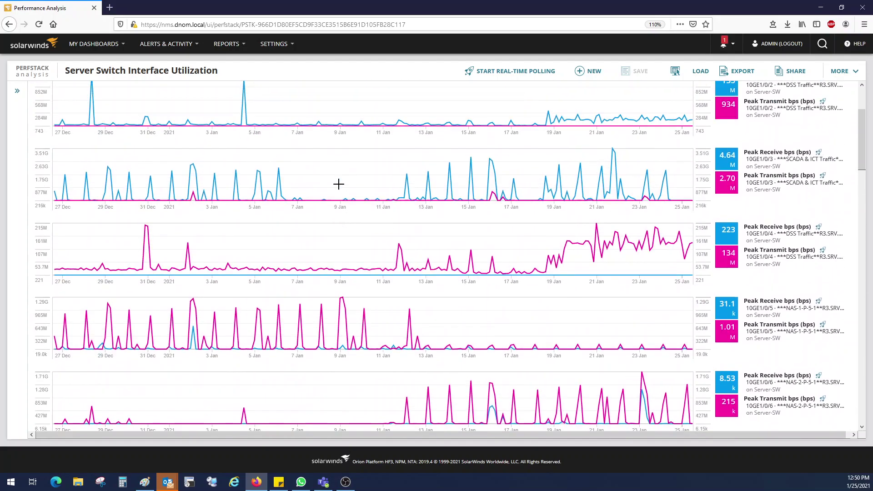
scroll(339, 184, "up", 3)
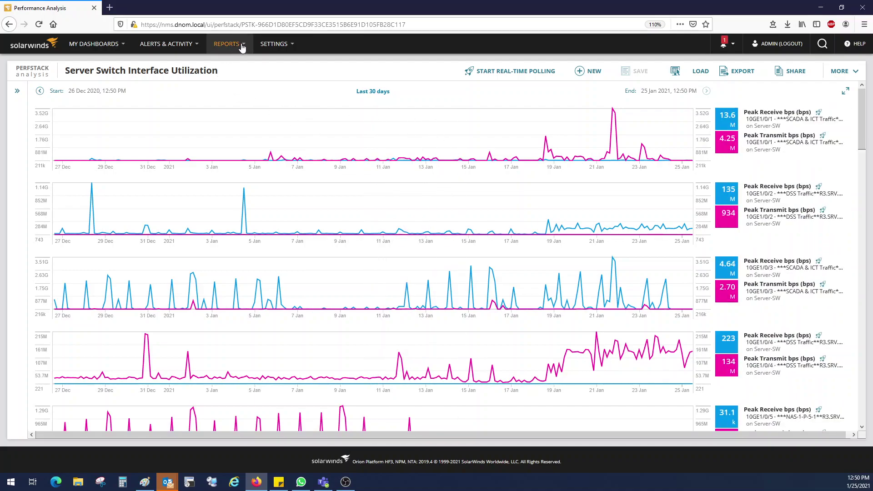
- Create a new report from Manage Reports and pick the Server Switch Interface Utilization chart as content
mouse_move(286, 46)
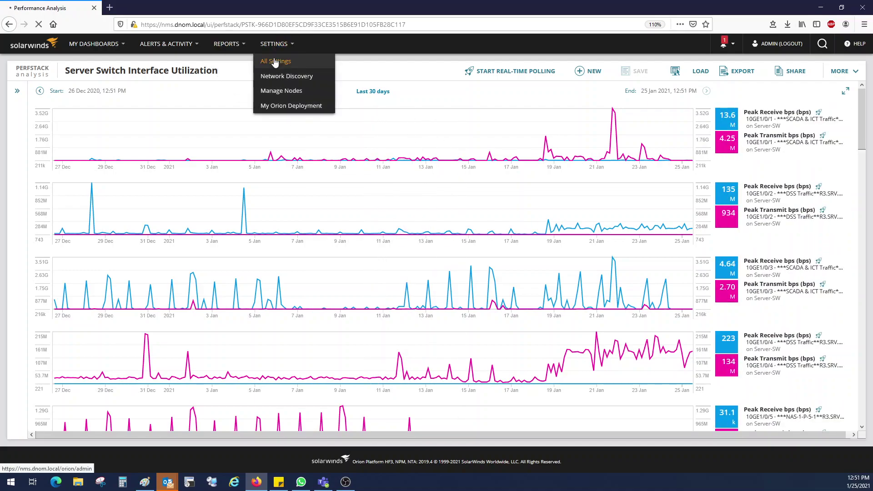
left_click(275, 62)
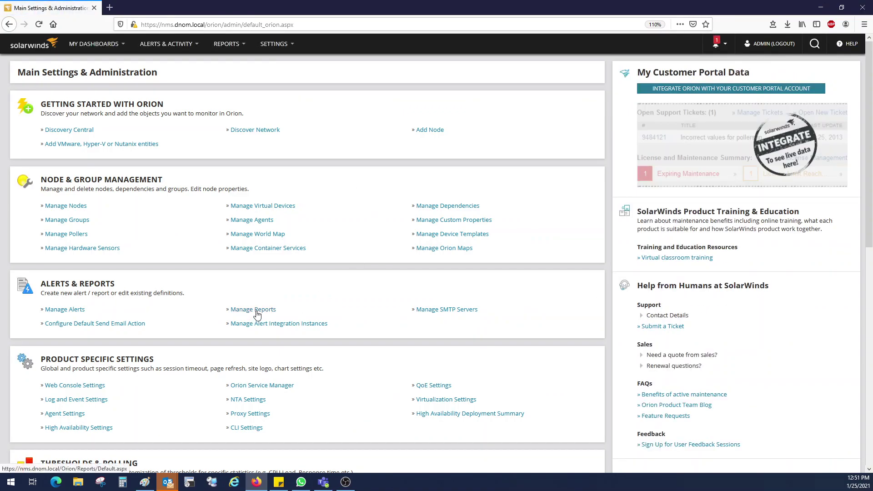
left_click(257, 311)
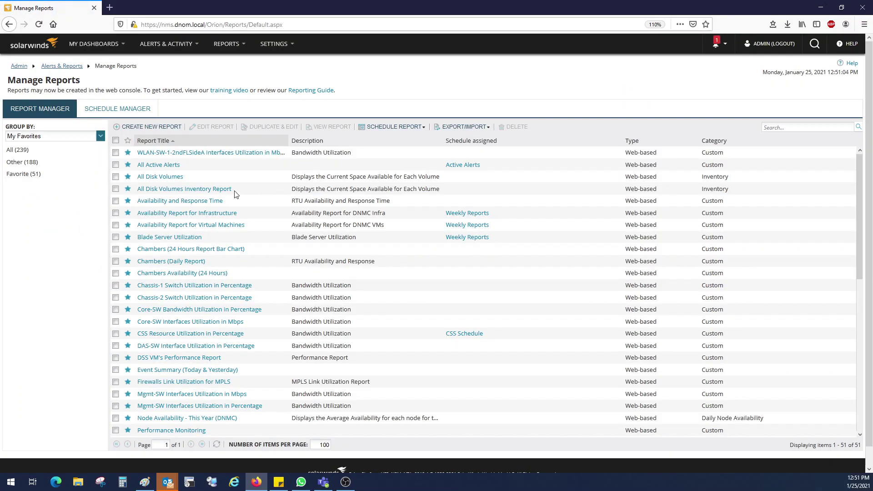
left_click(140, 127)
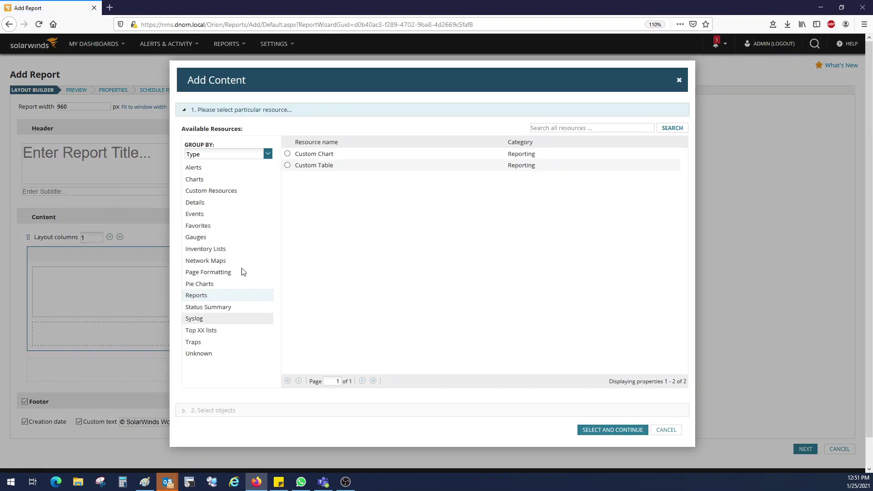
left_click(199, 181)
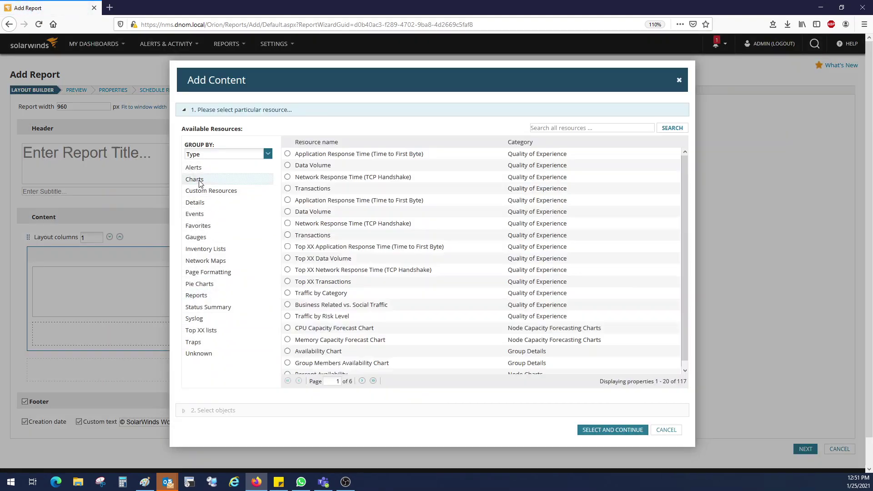
left_click(373, 381)
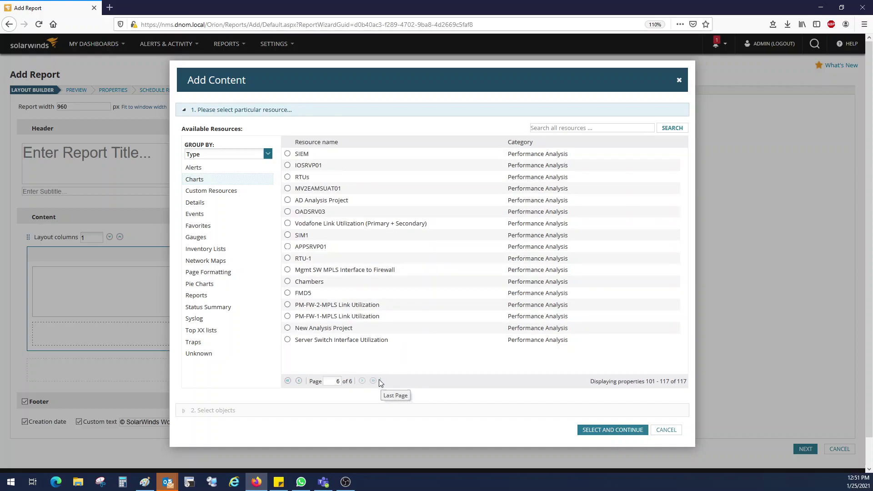
left_click(287, 340)
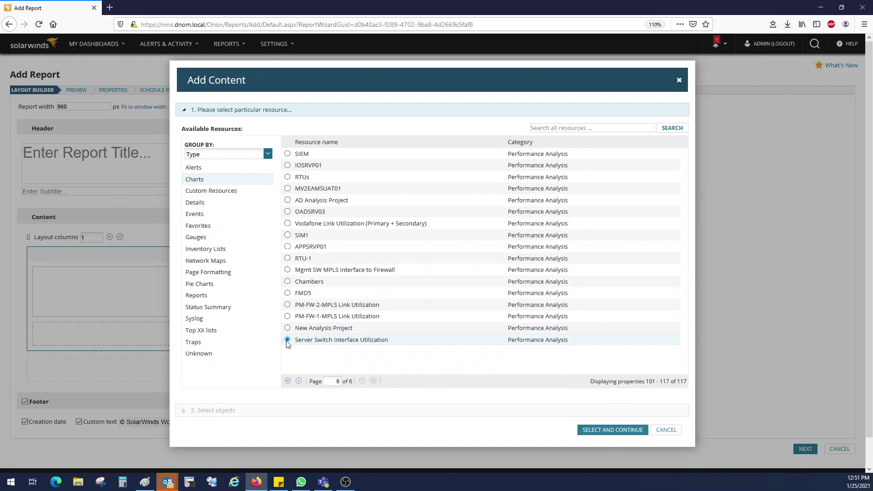
- Add the chart to the layout and title the report 'Server Switch Interface Utilization Report'
left_click(612, 430)
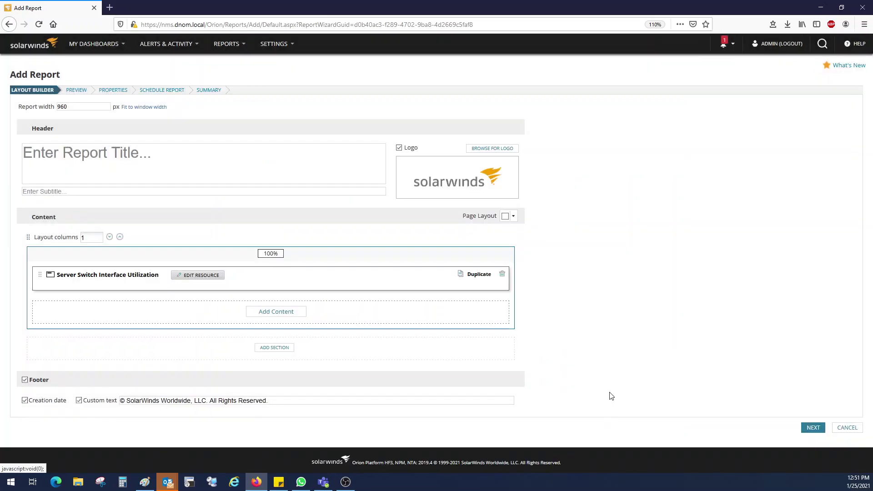
left_click(147, 153)
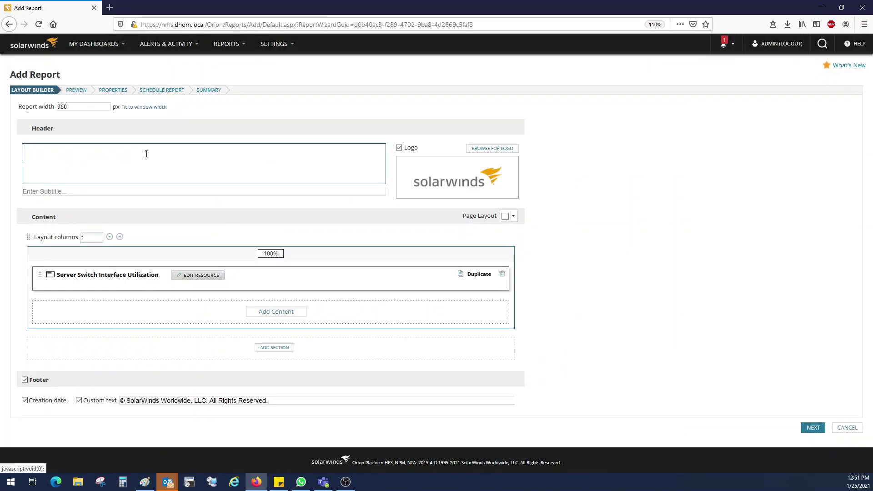
type("Server S")
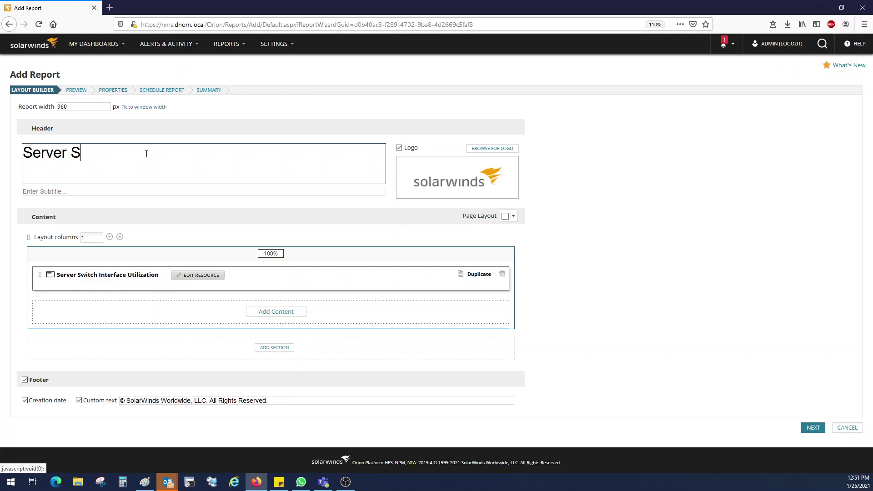
type("witch Interface")
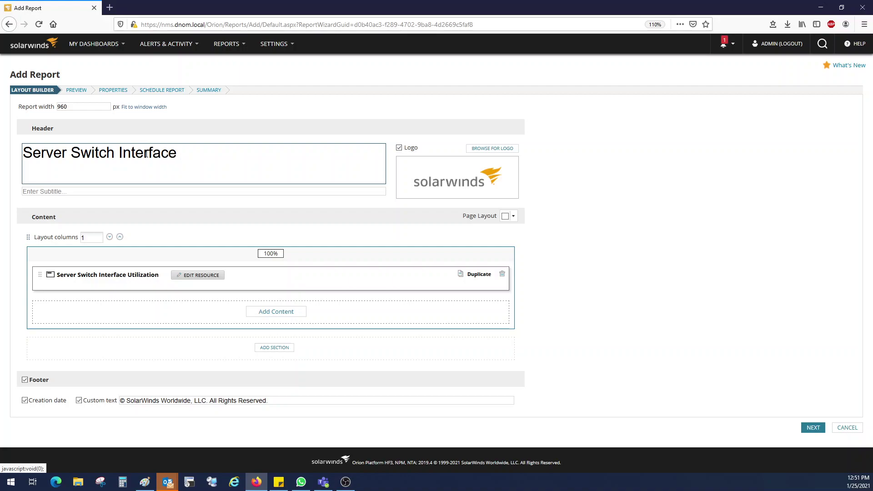
type(" Uiilization Report")
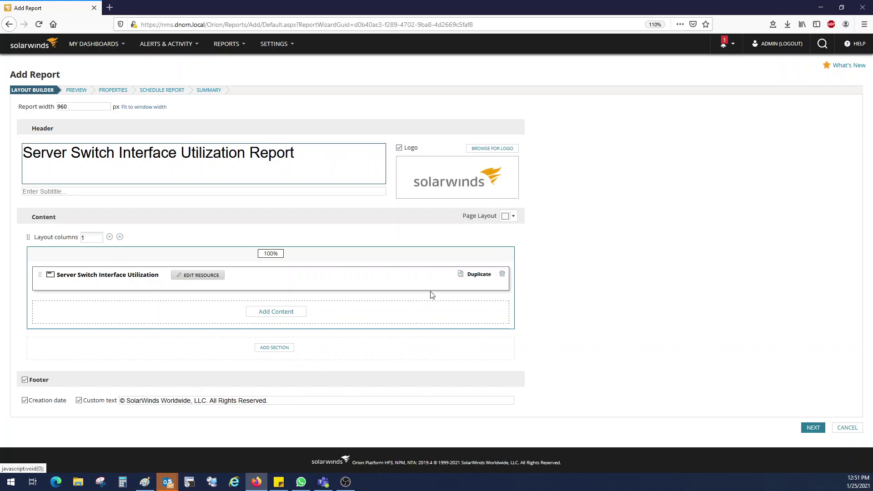
left_click(810, 429)
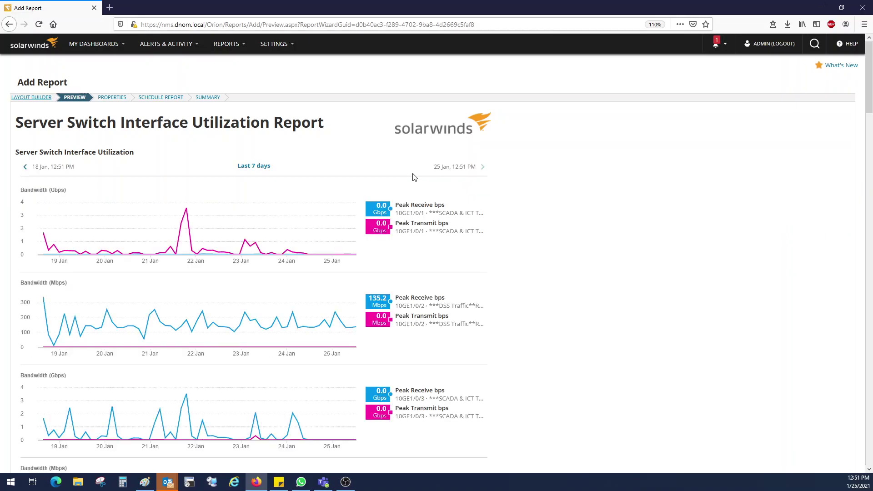
- Set the report preview to the last 30 days and review every interface chart down to Eth-Trunk5
left_click(255, 167)
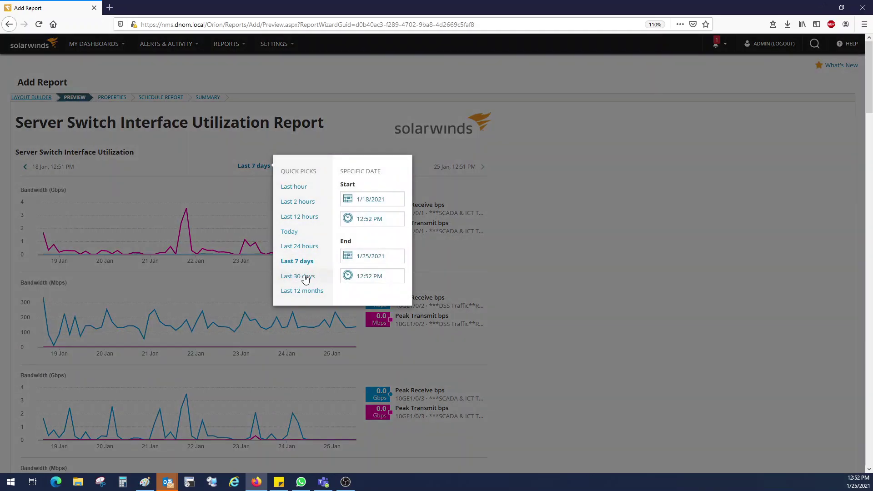
left_click(300, 276)
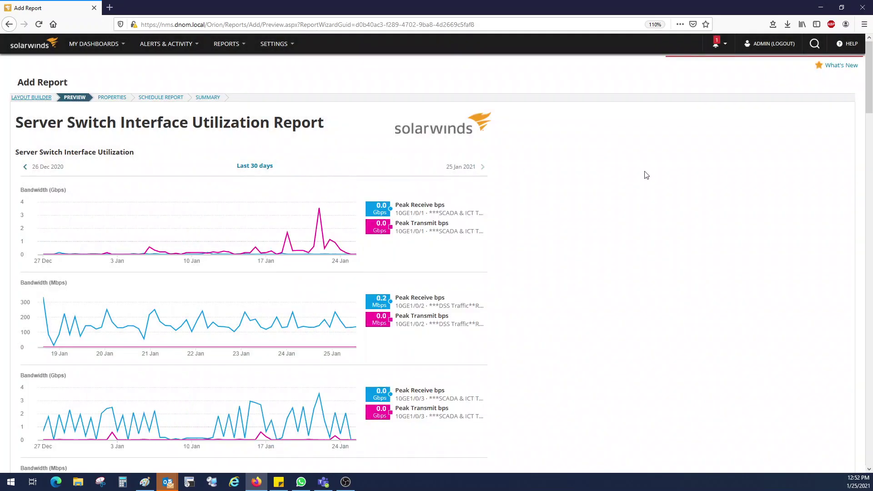
scroll(614, 290, "down", 15)
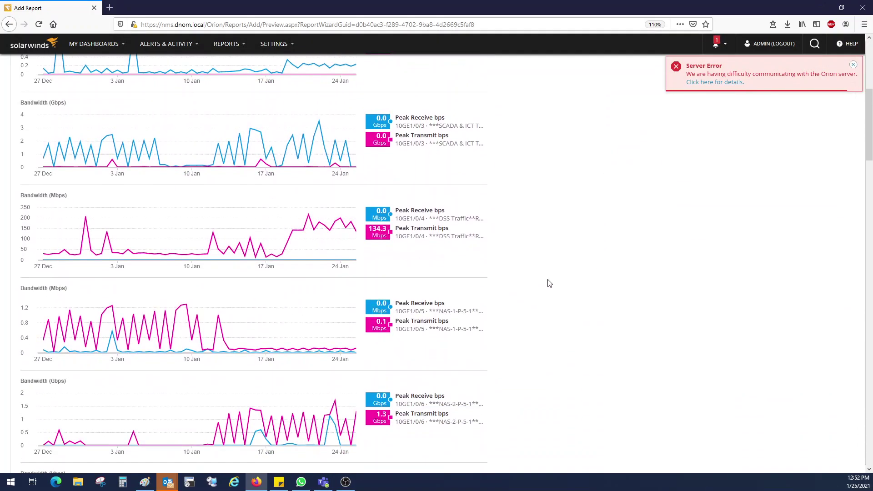
scroll(541, 285, "down", 12)
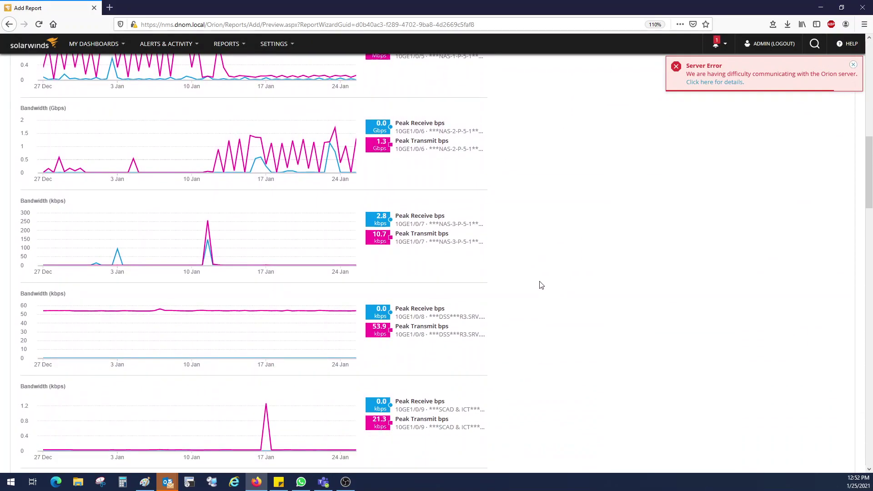
scroll(541, 285, "down", 15)
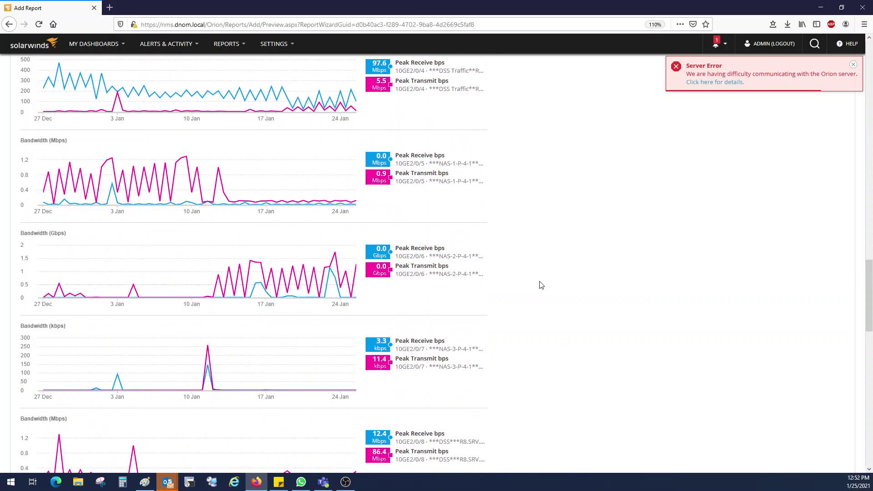
scroll(542, 285, "down", 5)
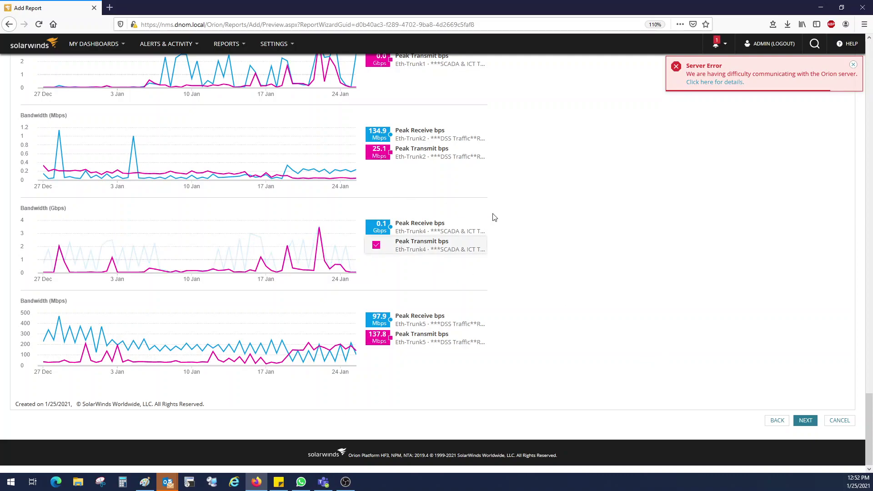
- Advance through Preview and Properties to Schedule Report, keeping 'No schedule needed'
left_click(805, 422)
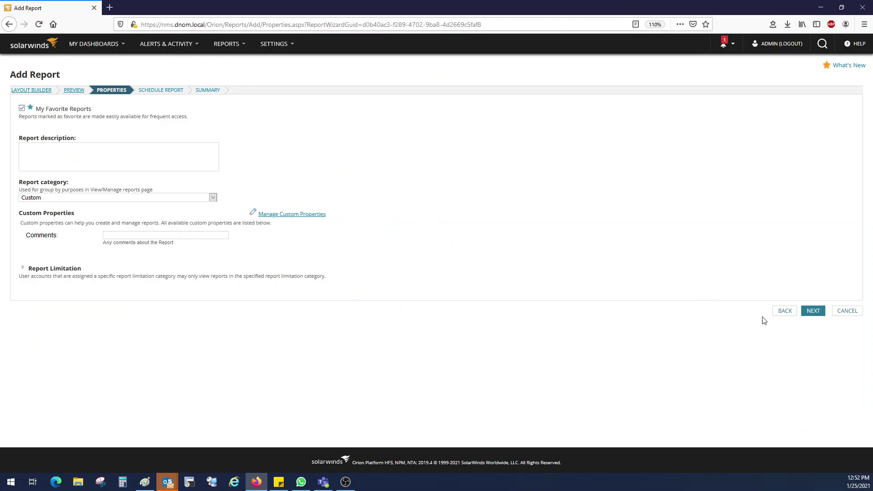
left_click(813, 312)
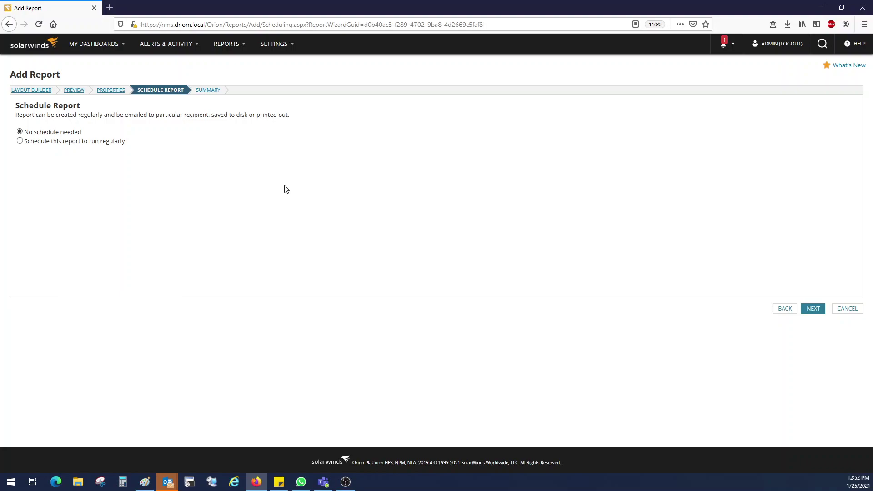
- Go to the Summary step and preview the report over the last 30 days
left_click(813, 308)
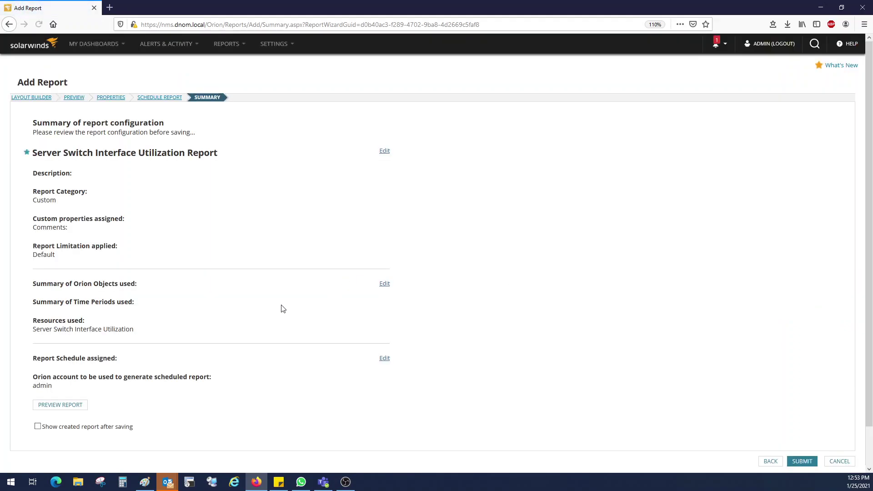
left_click(67, 409)
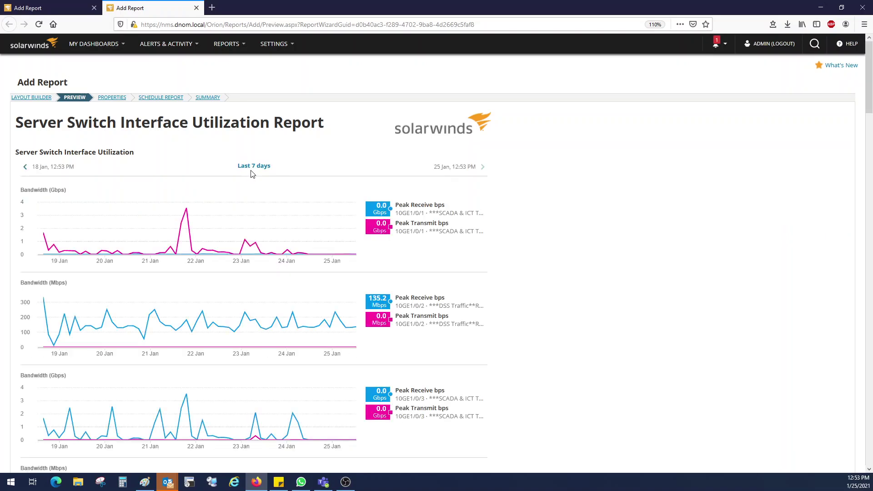
left_click(255, 167)
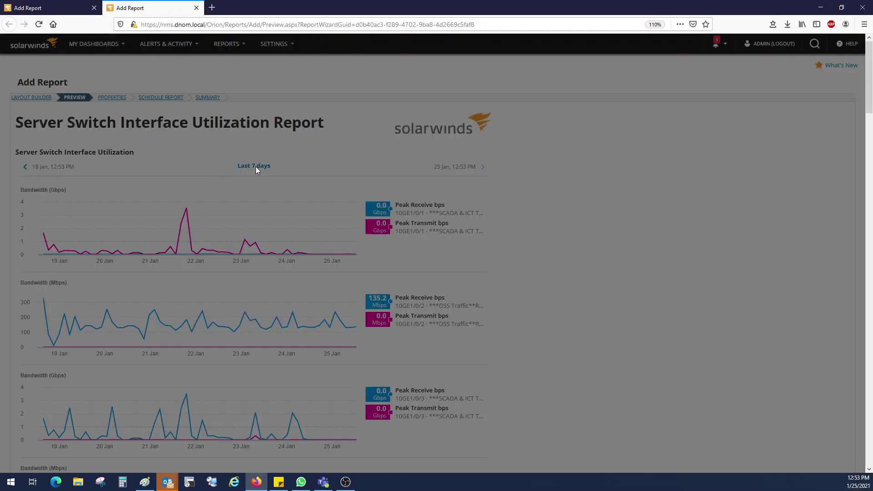
left_click(301, 277)
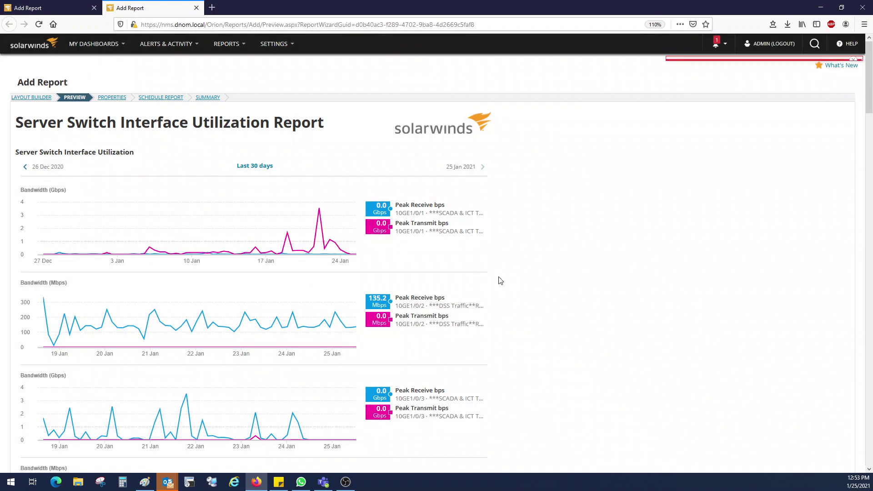
- Scroll through the preview, then return to the wizard's Summary page
scroll(707, 377, "down", 15)
scroll(707, 377, "up", 10)
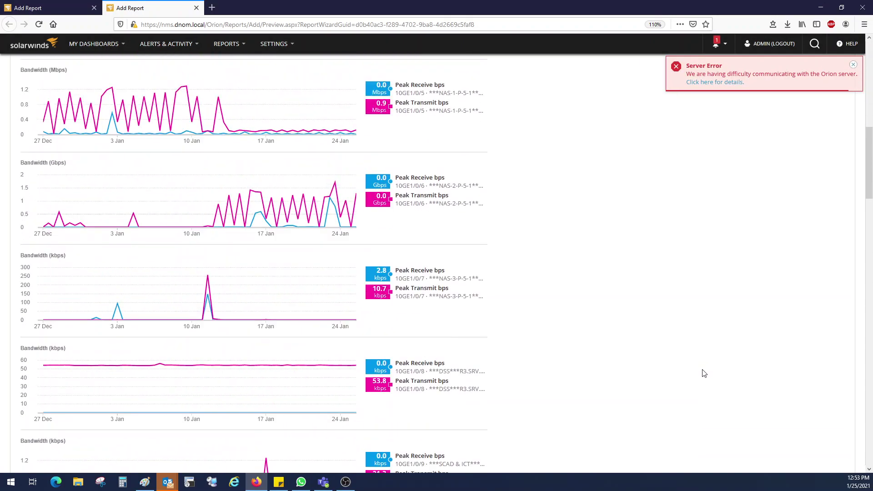
scroll(183, 119, "up", 3)
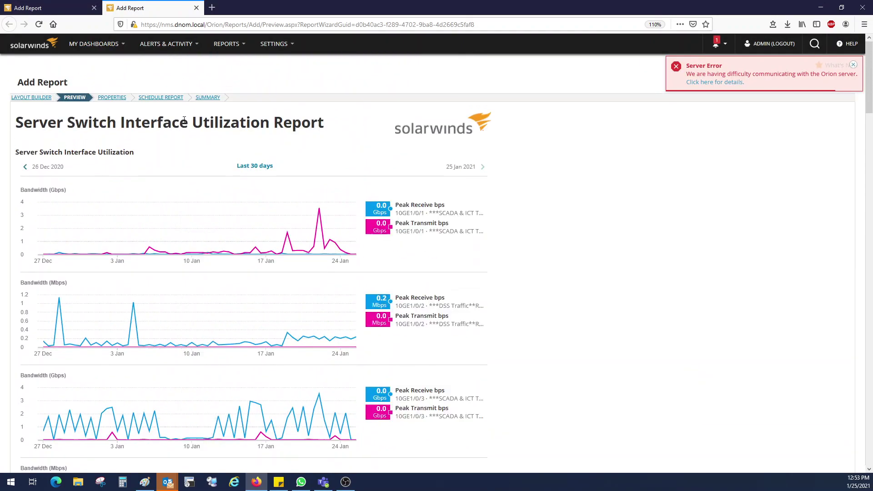
left_click(88, 8)
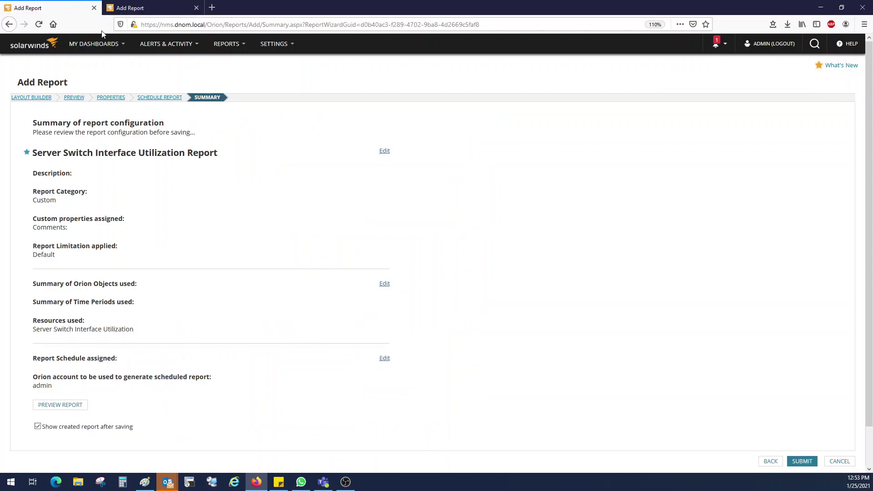
- Submit the report, close the extra preview tab, and switch the period to Last 30 days
left_click(801, 461)
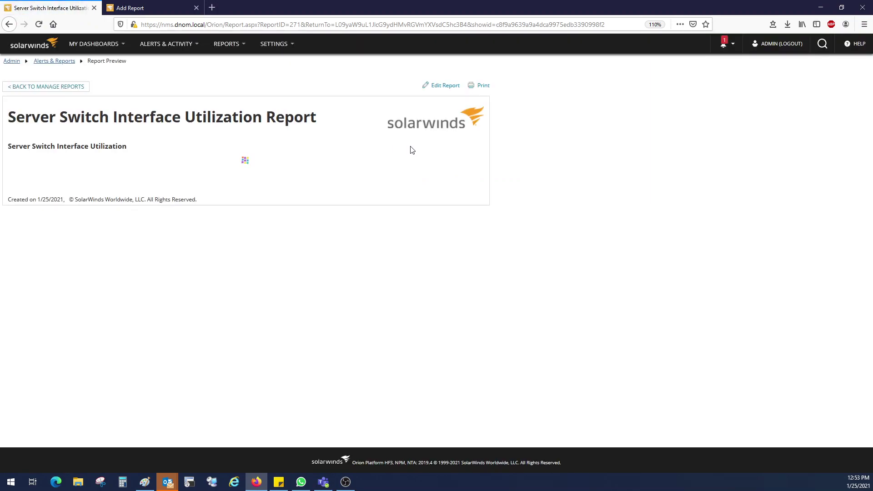
left_click(196, 7)
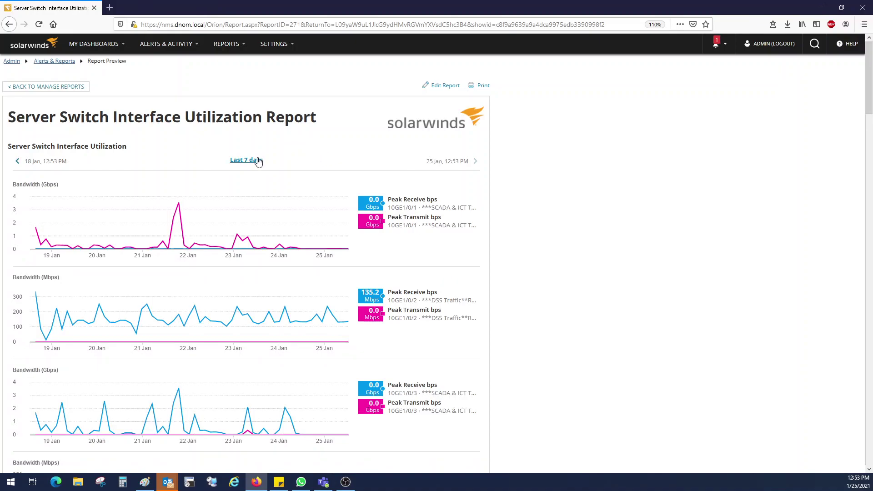
left_click(258, 161)
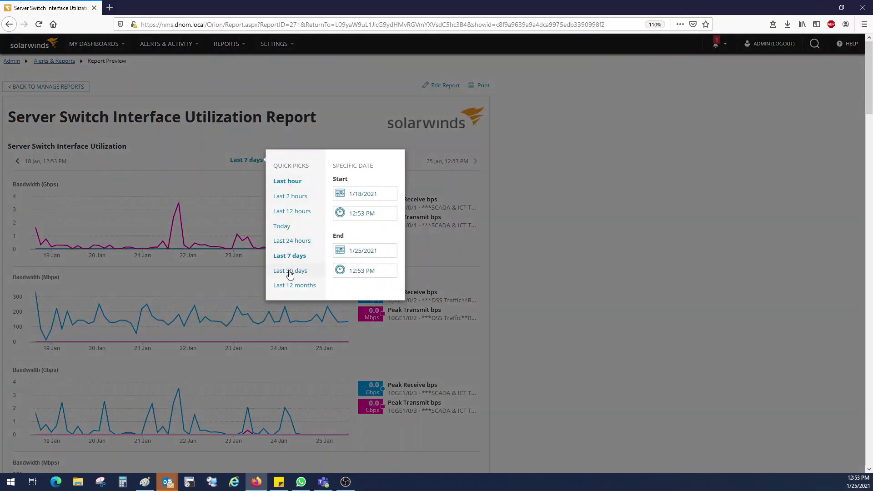
left_click(290, 272)
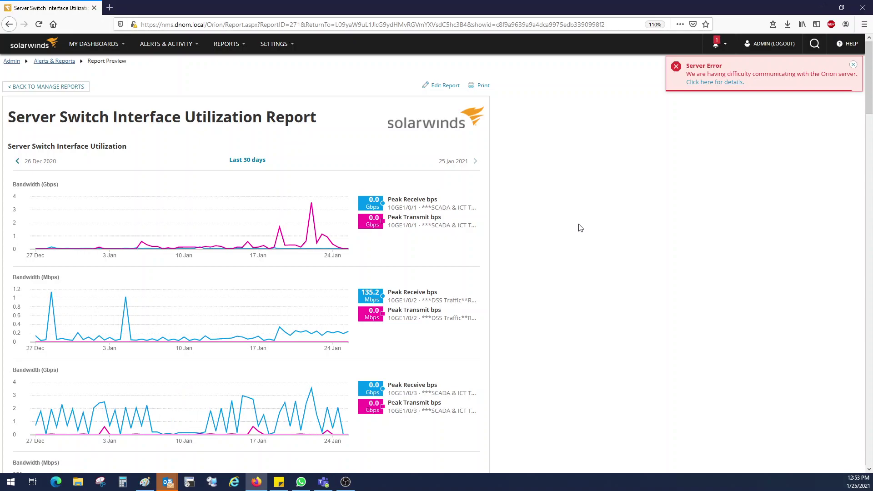
- Scroll through the report's 30-day bandwidth charts for each interface
scroll(581, 227, "down", 6)
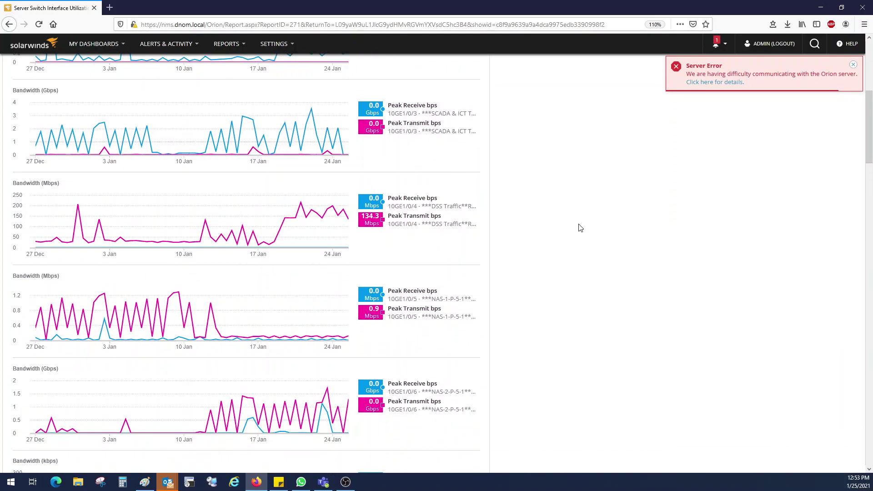
scroll(580, 227, "down", 6)
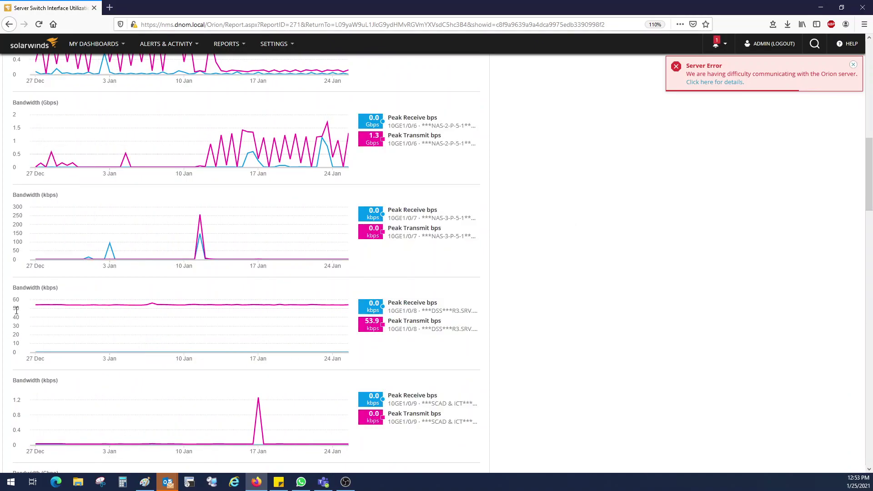
scroll(16, 312, "down", 5)
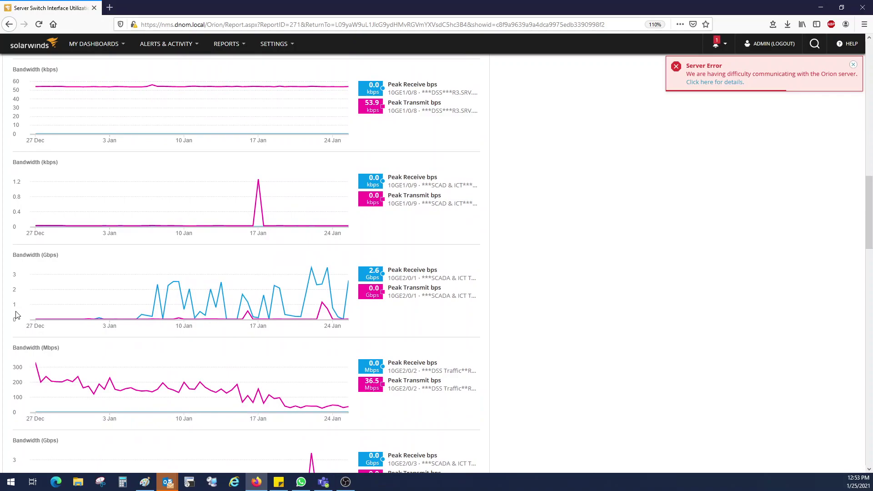
scroll(16, 315, "down", 3)
scroll(21, 287, "down", 2)
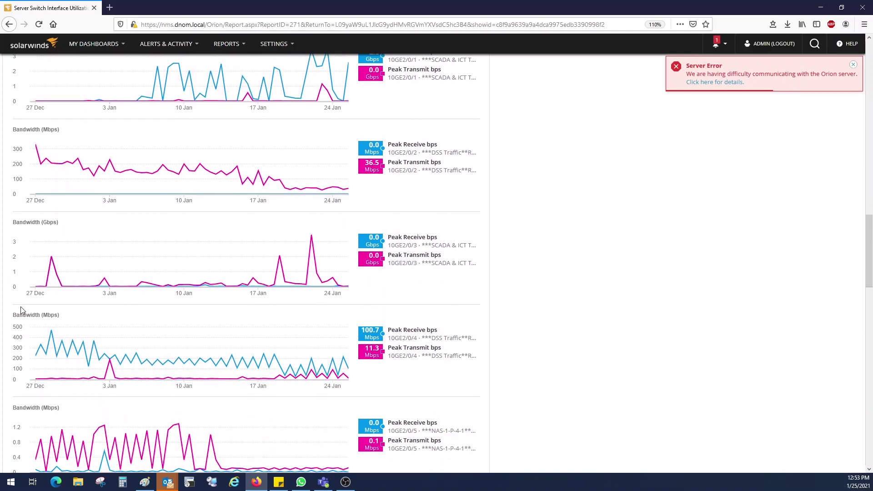
scroll(22, 311, "down", 1)
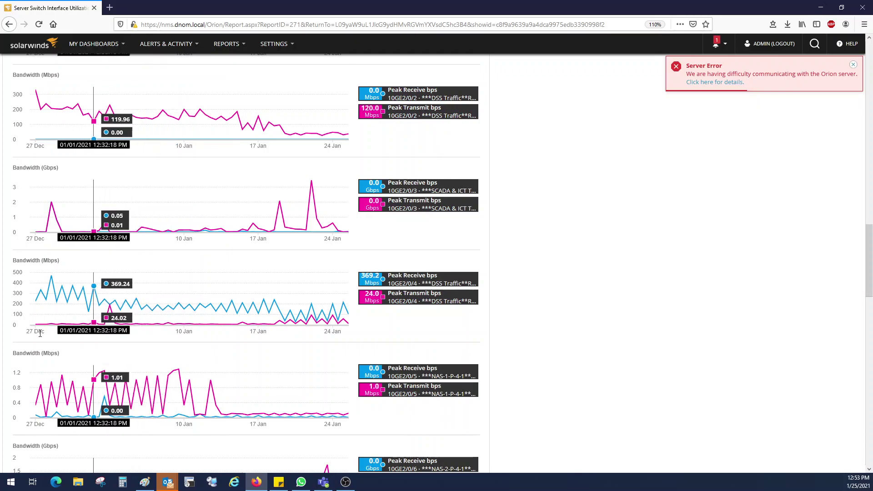
scroll(36, 334, "down", 5)
scroll(556, 324, "down", 4)
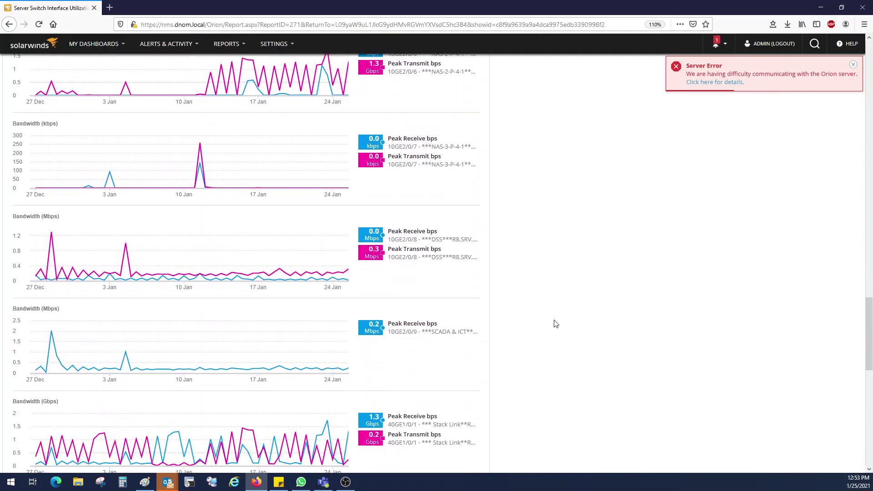
scroll(555, 323, "down", 8)
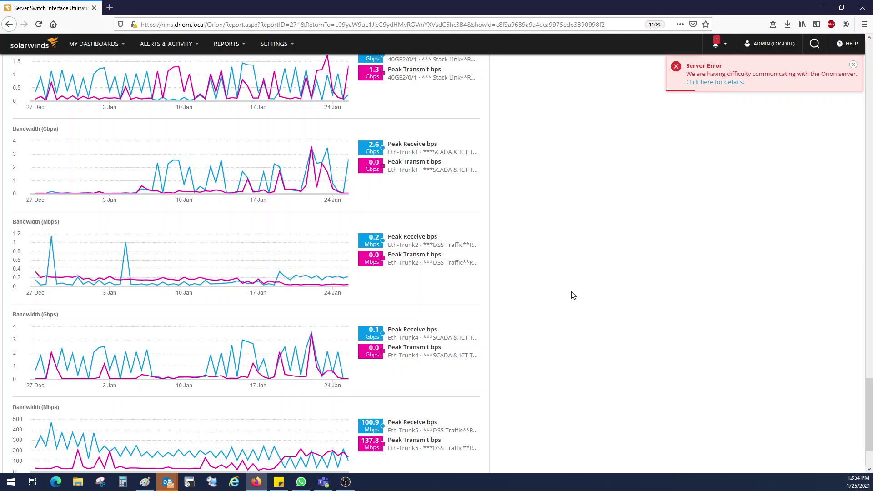
scroll(573, 293, "down", 2)
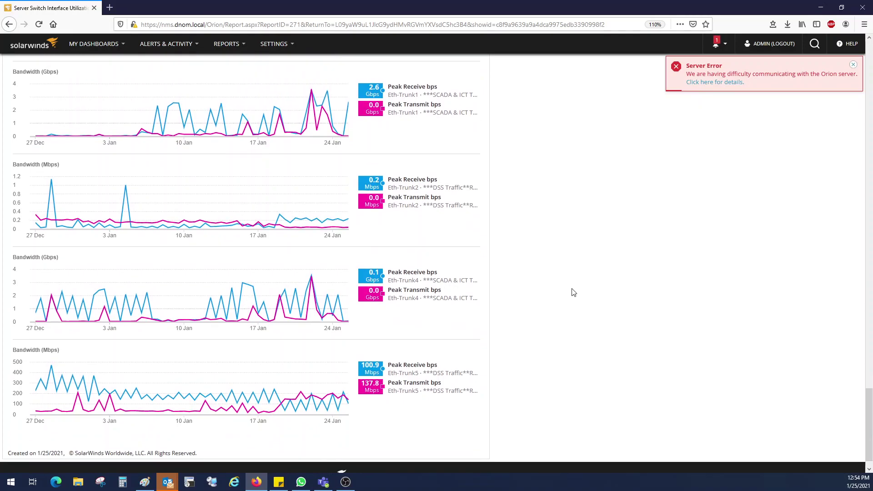
scroll(574, 293, "up", 5)
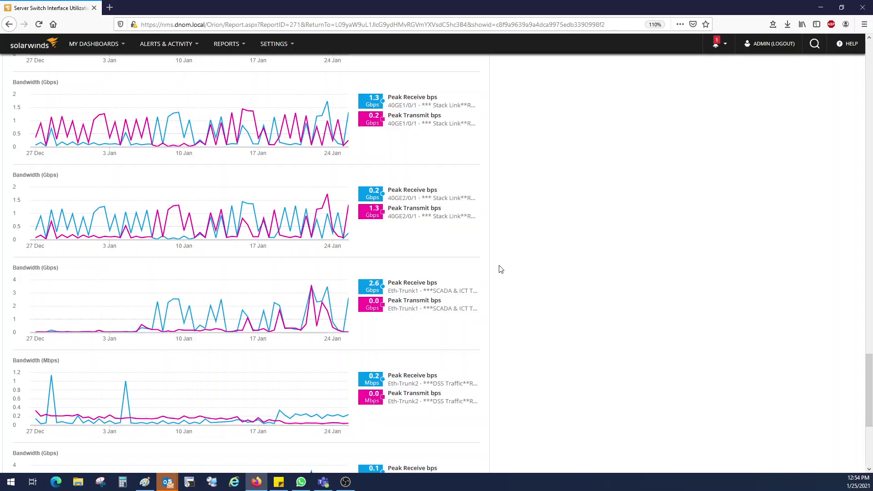
scroll(500, 270, "up", 20)
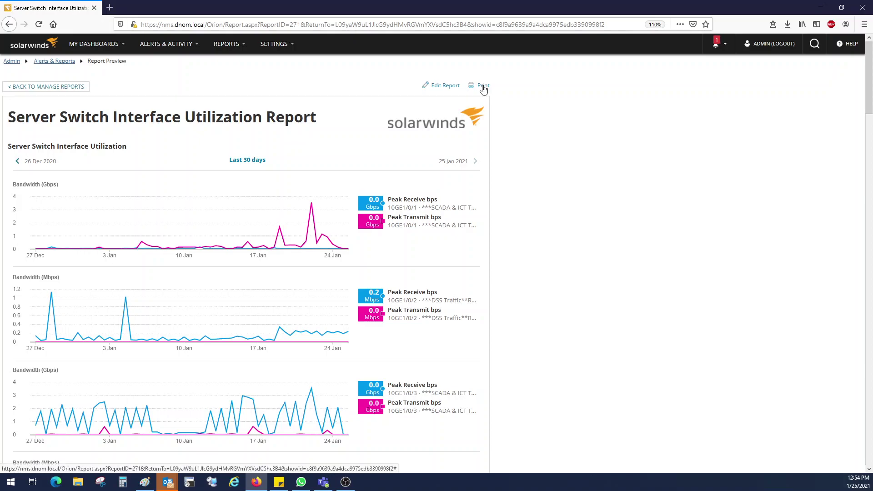
- Print the report with Microsoft Print to PDF as 'Interface utilization' in Performance Reports
left_click(484, 84)
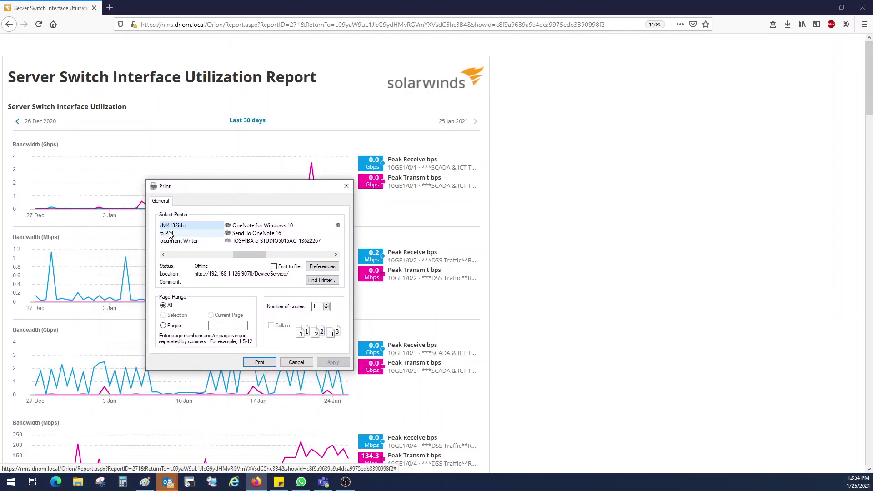
left_click(169, 234)
left_click(259, 362)
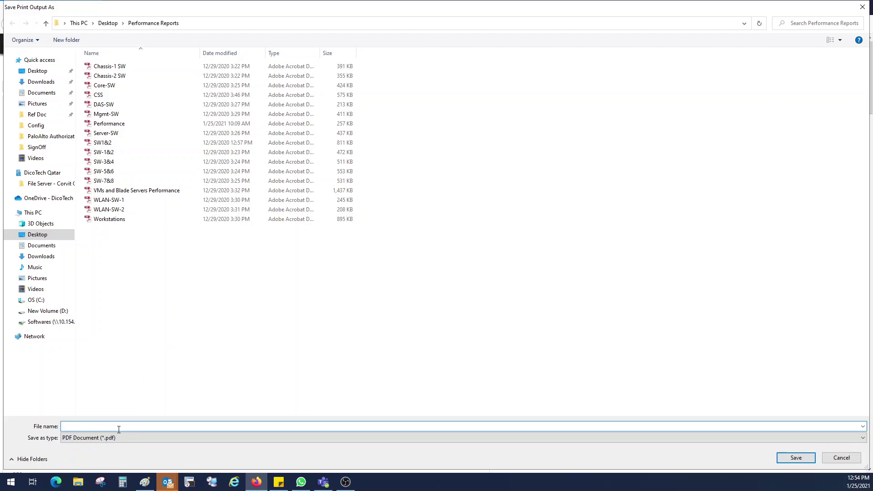
type("nterface utilization")
key("ctrl+a")
left_click(796, 458)
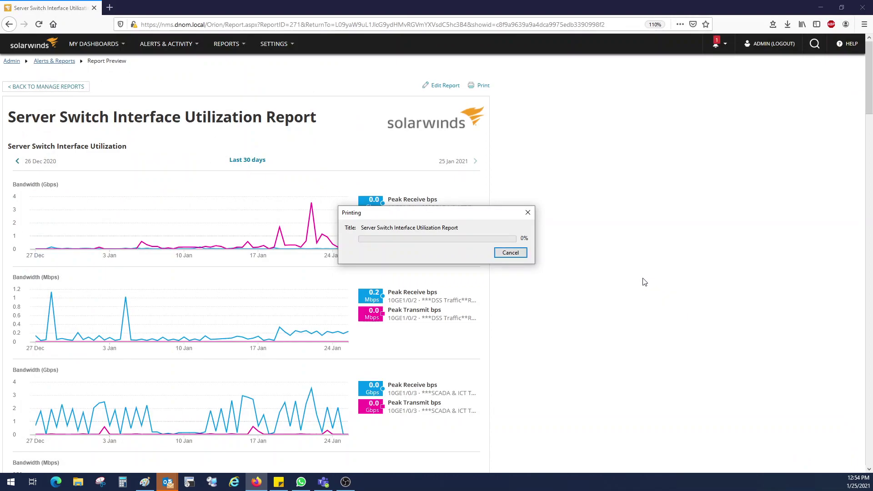